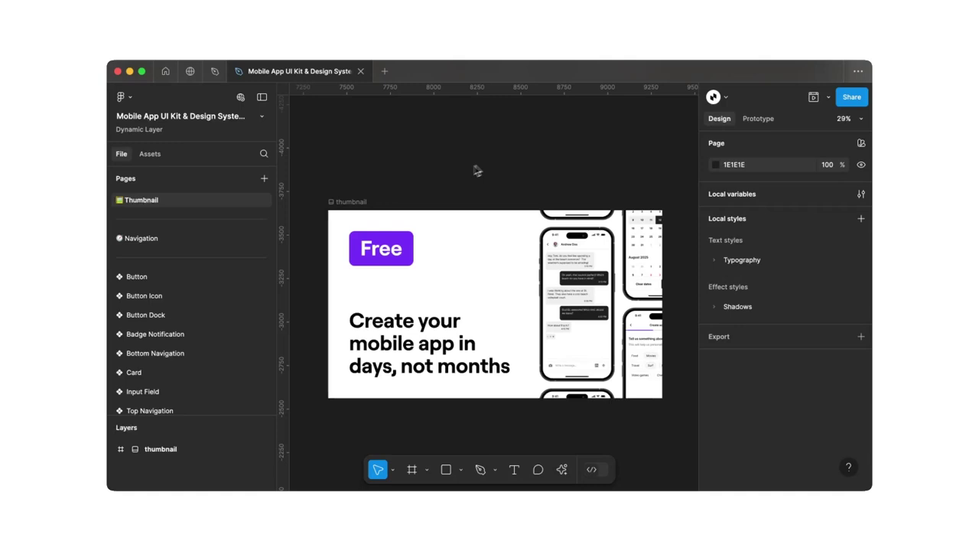
# Step: Go to the Button components page
pyautogui.scroll(-2, 213, 282)
pyautogui.scroll(-3, 213, 284)
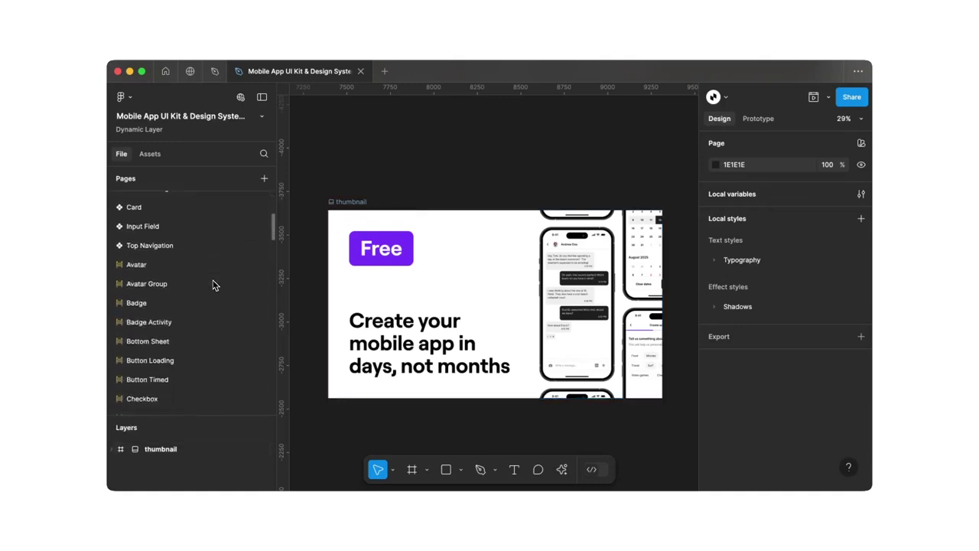
pyautogui.scroll(5, 213, 285)
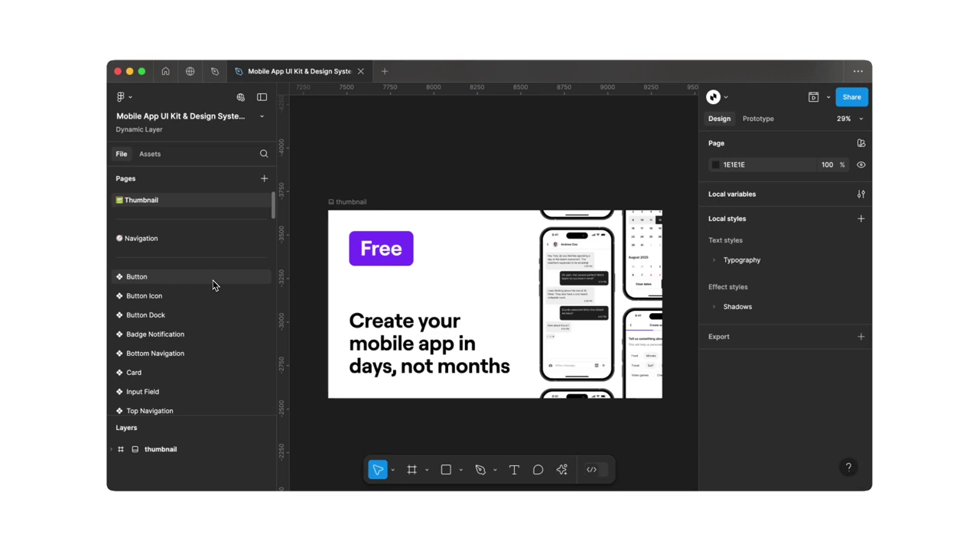
pyautogui.click(213, 285)
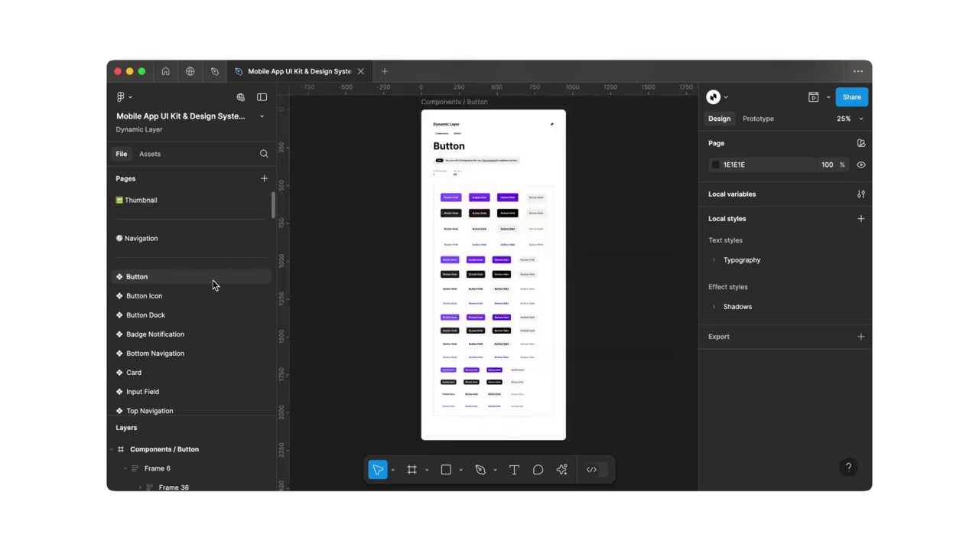
# Step: Search the file's own component assets for 'butt'
pyautogui.scroll(5, 481, 201)
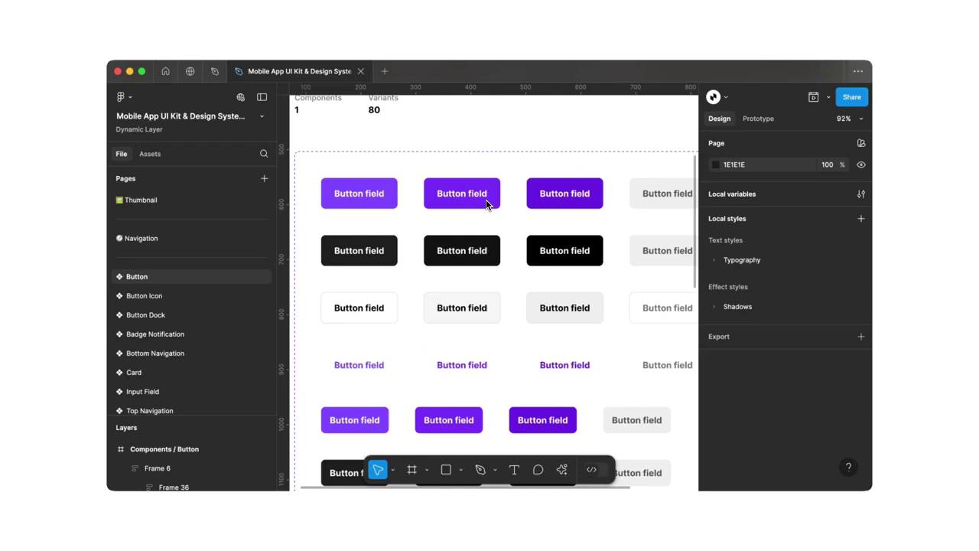
pyautogui.scroll(-10, 485, 203)
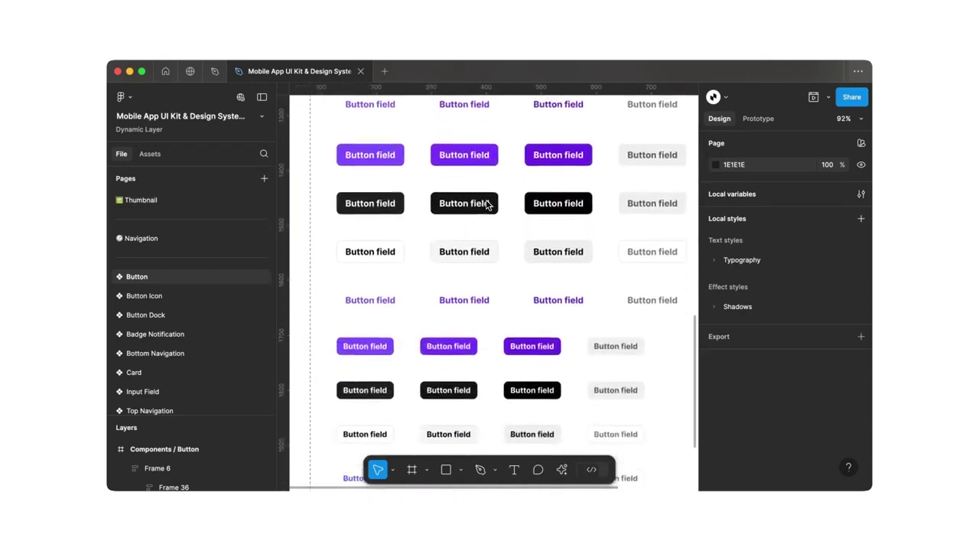
pyautogui.scroll(10, 486, 200)
pyautogui.scroll(-3, 486, 202)
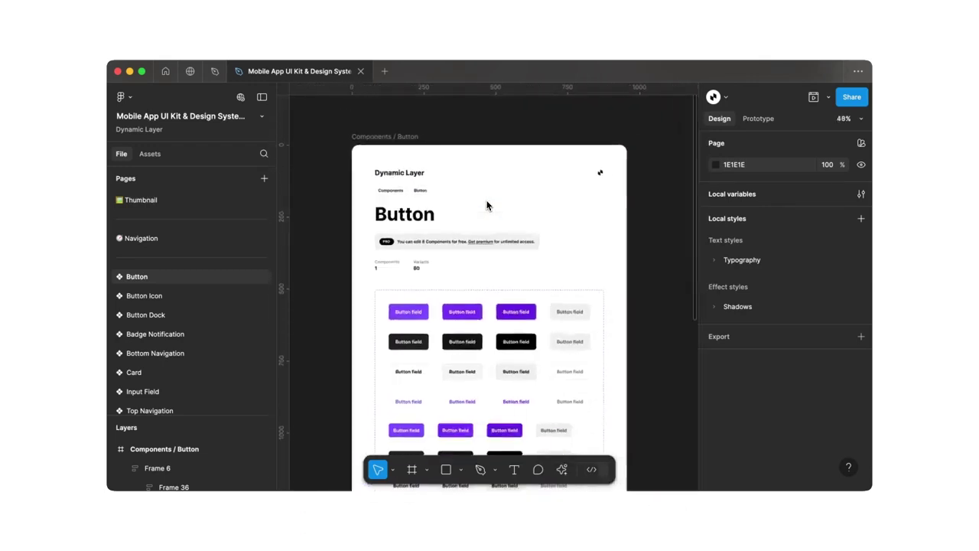
pyautogui.scroll(-1, 486, 205)
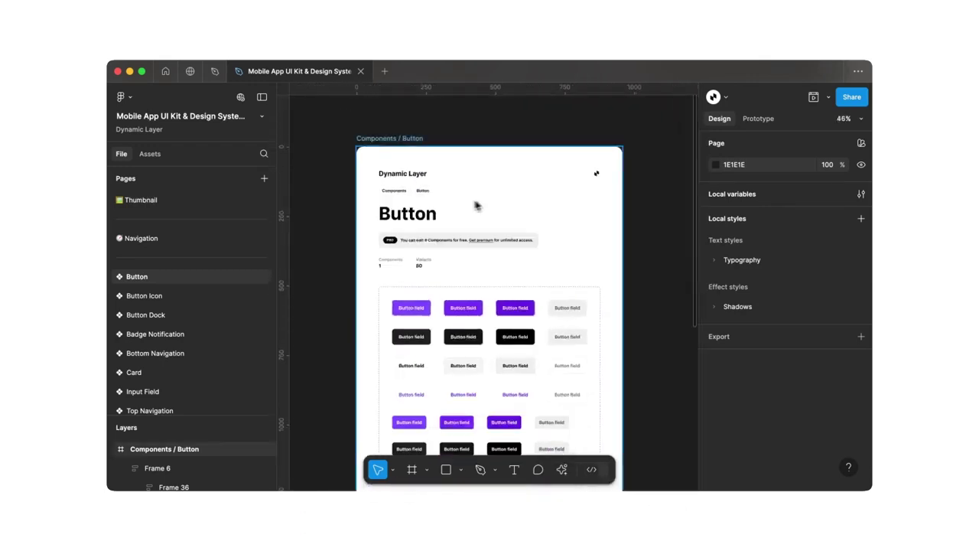
pyautogui.click(151, 155)
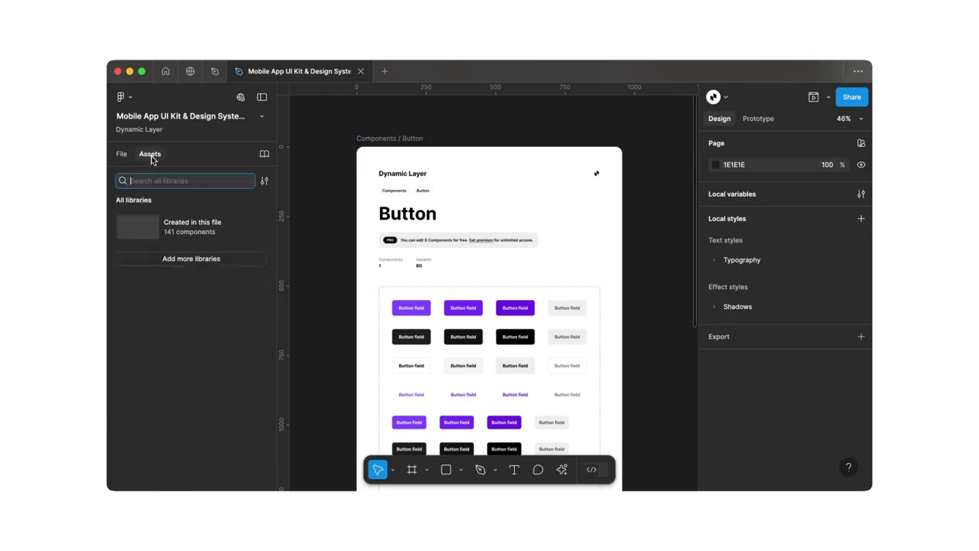
pyautogui.click(166, 223)
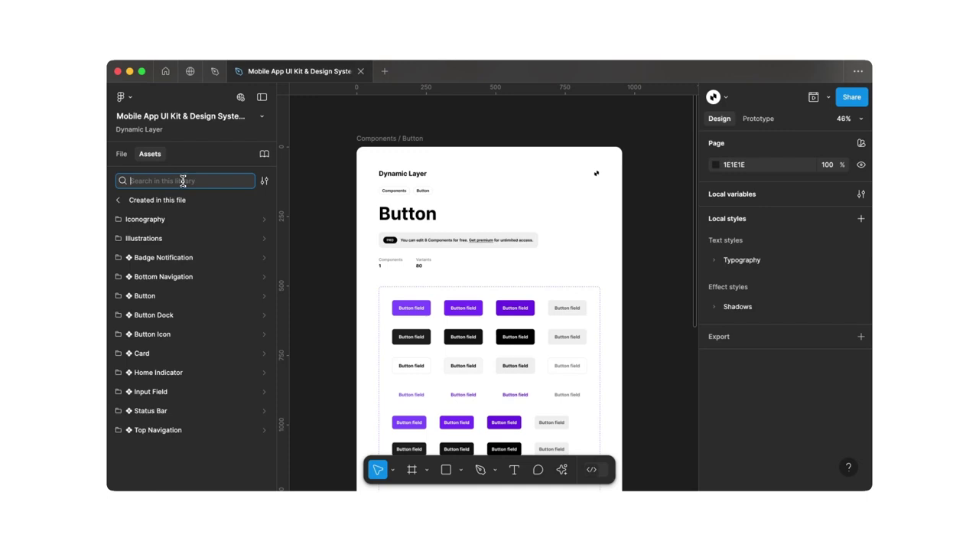
pyautogui.write('button')
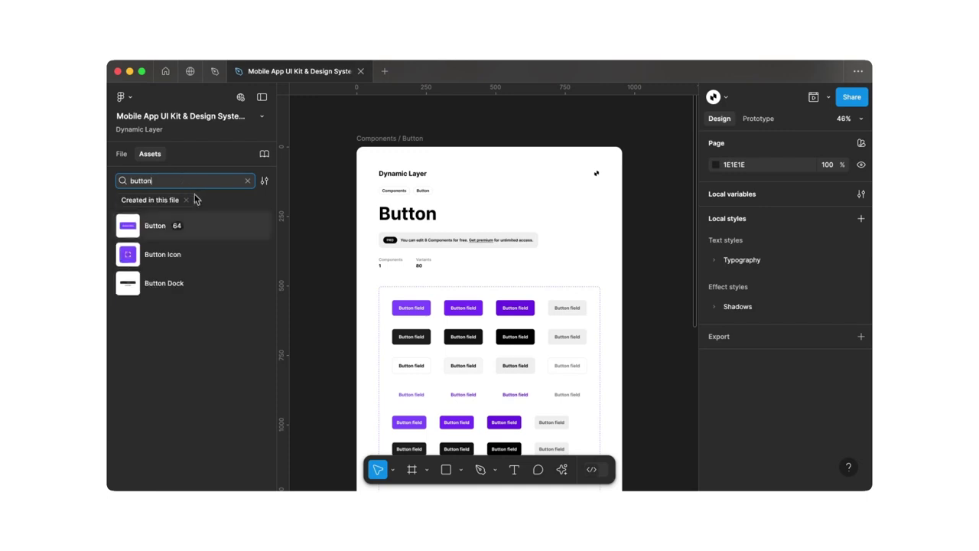
# Step: Place a Button instance beside the Button frame and shift it down-right
pyautogui.moveTo(157, 229); pyautogui.dragTo(662, 249)
pyautogui.hscroll(5, 665, 251)
pyautogui.scroll(5, 666, 251)
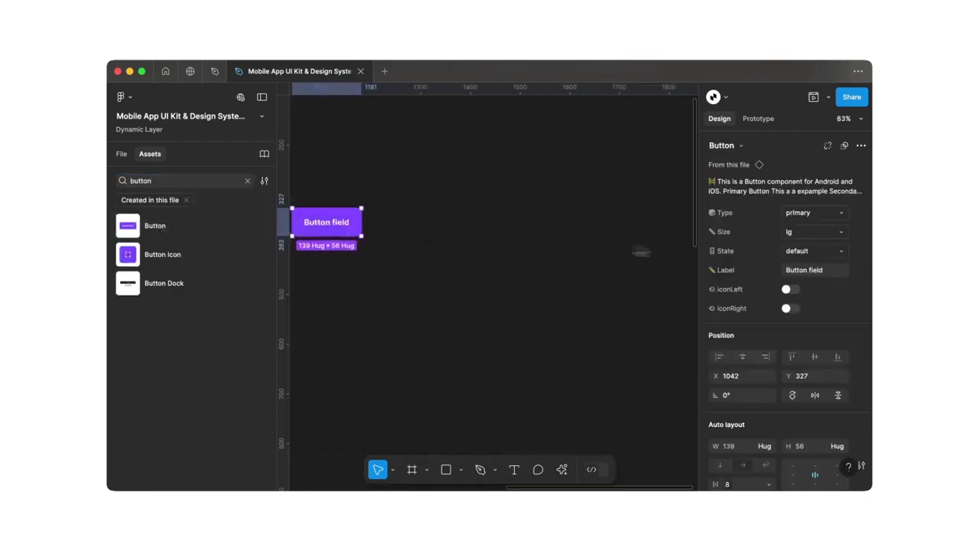
pyautogui.moveTo(335, 231); pyautogui.dragTo(481, 257)
pyautogui.scroll(5, 480, 257)
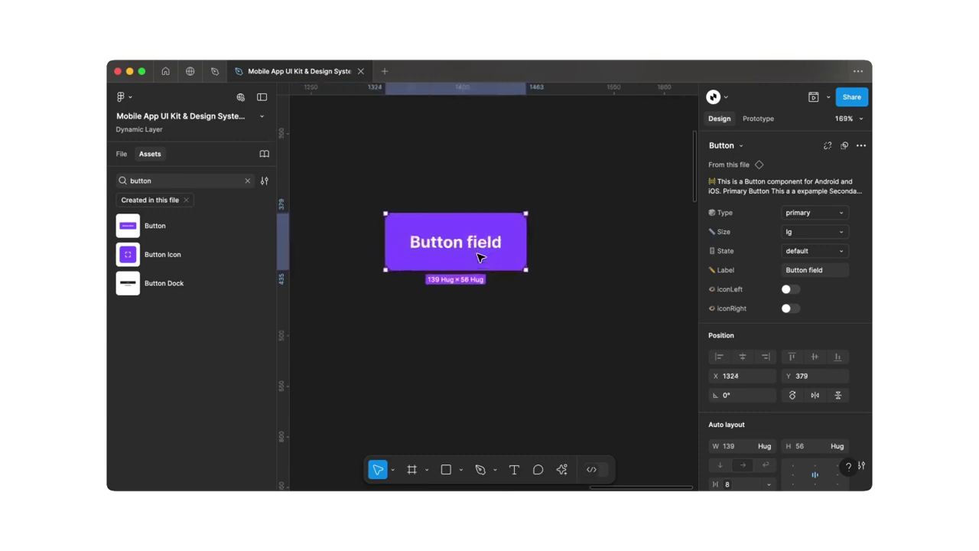
# Step: Try the secondary and tertiary button types, then return to primary
pyautogui.click(803, 214)
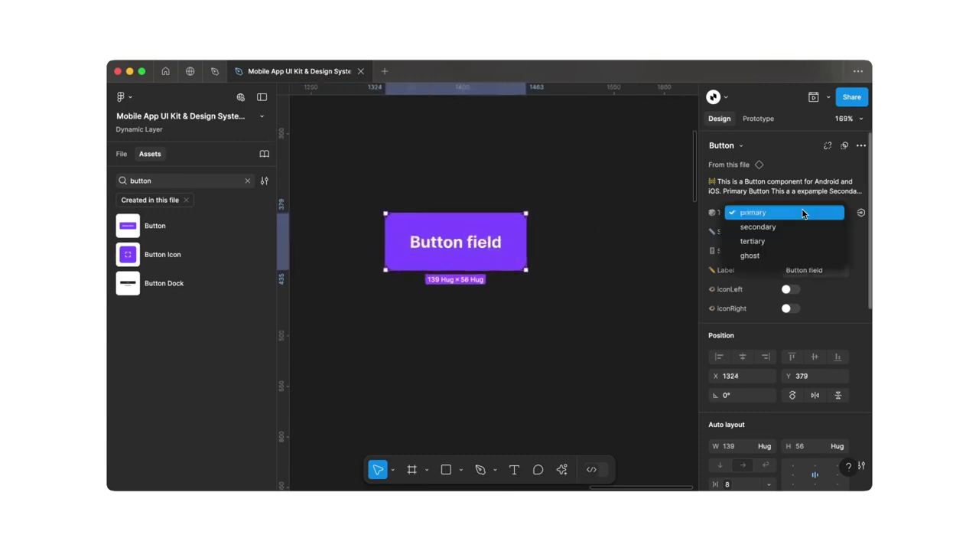
pyautogui.click(800, 225)
pyautogui.click(803, 214)
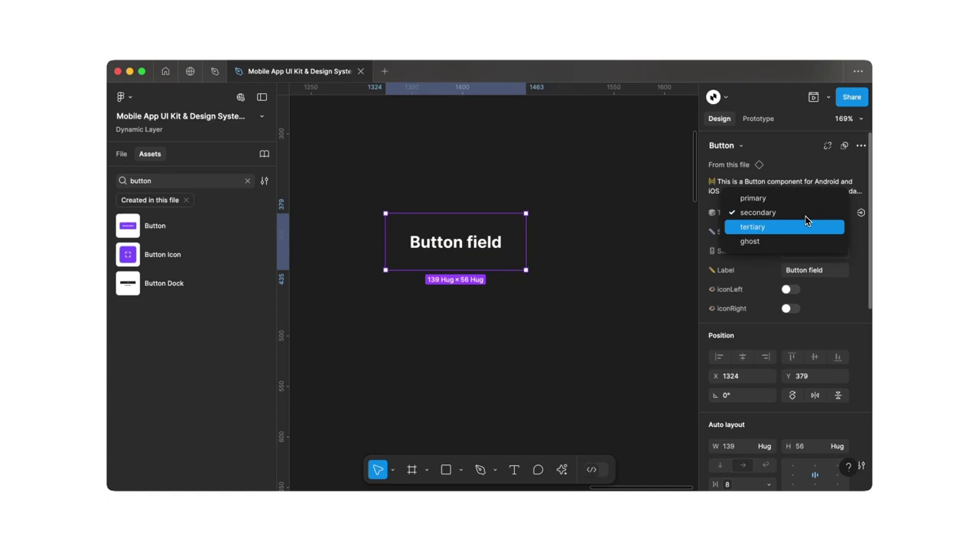
pyautogui.click(804, 225)
pyautogui.click(805, 215)
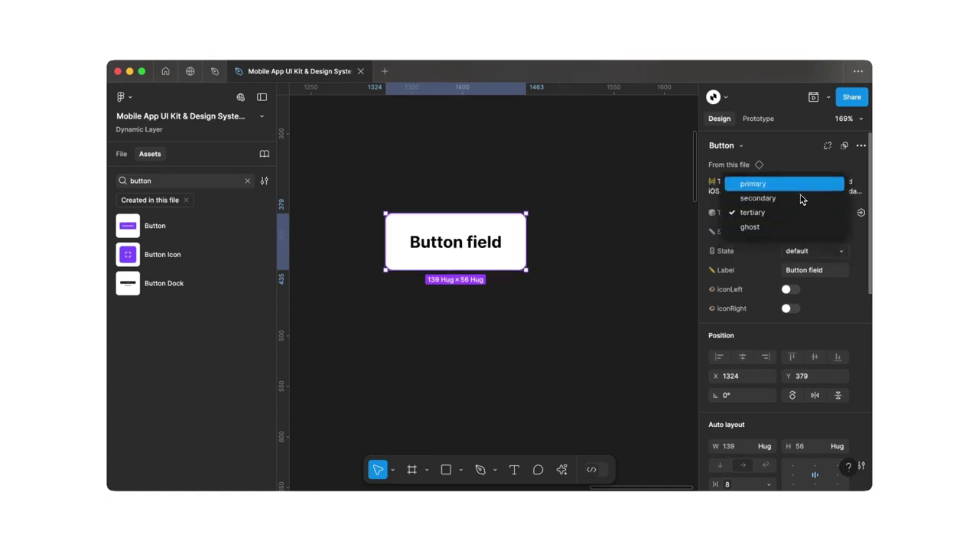
pyautogui.click(799, 195)
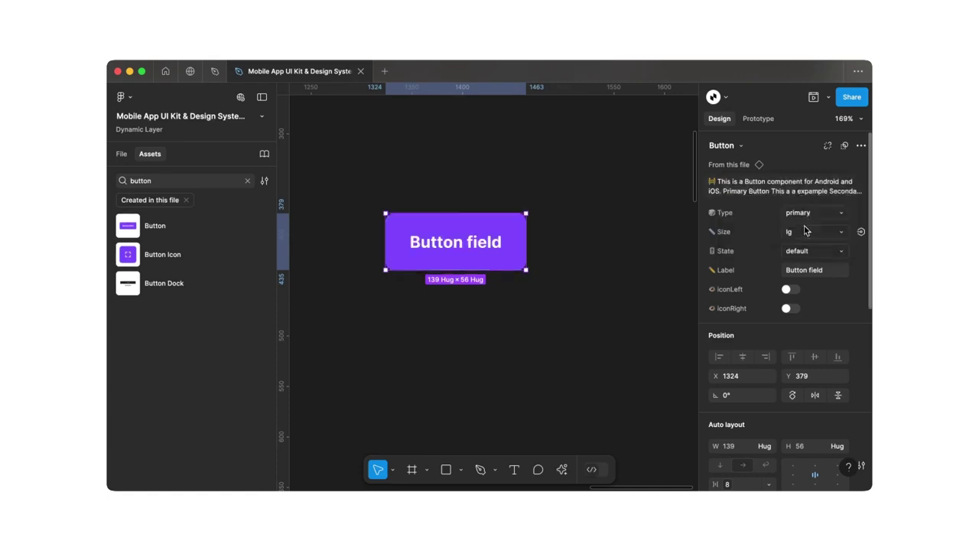
# Step: Try the sm button size, then return to lg
pyautogui.click(808, 231)
pyautogui.click(802, 214)
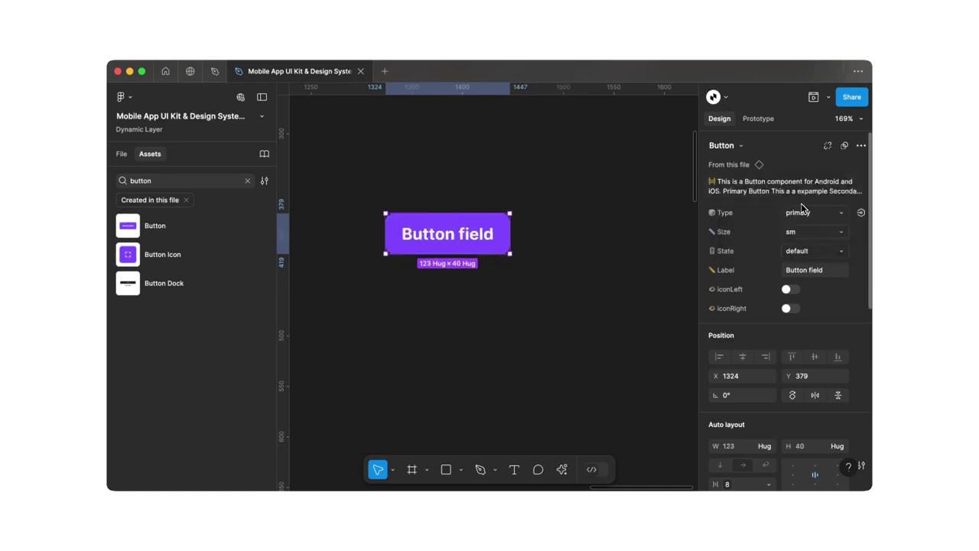
pyautogui.click(805, 231)
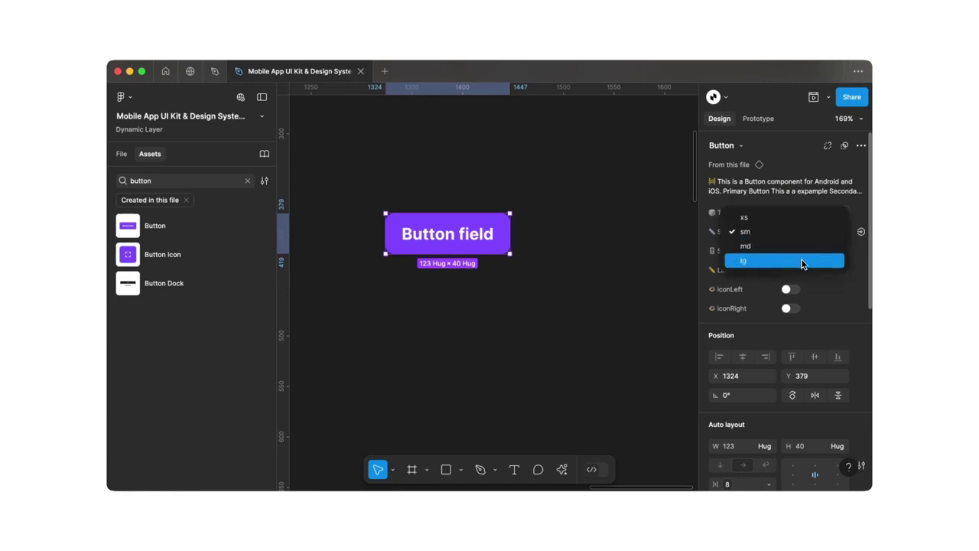
pyautogui.click(800, 261)
# Step: Preview the disabled state, then return the button to default
pyautogui.click(807, 250)
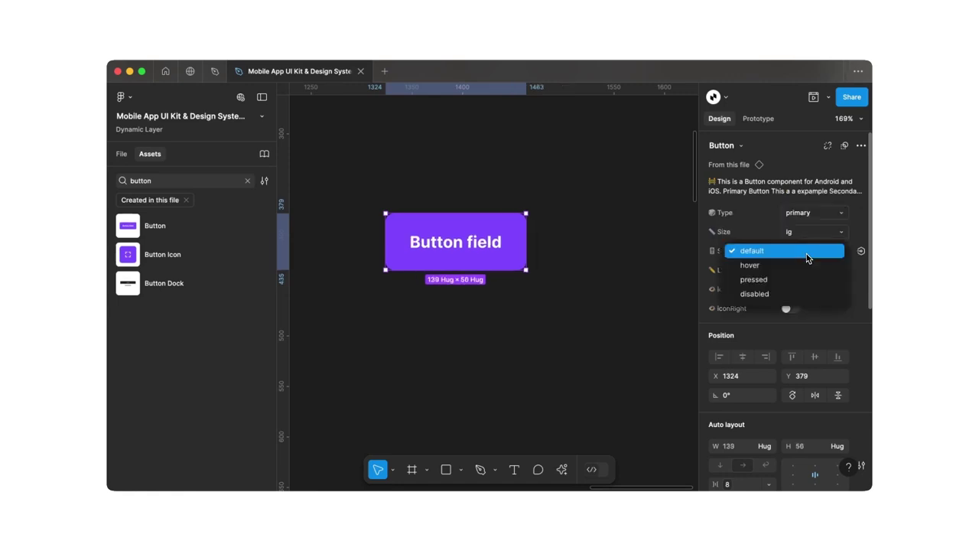
pyautogui.click(797, 291)
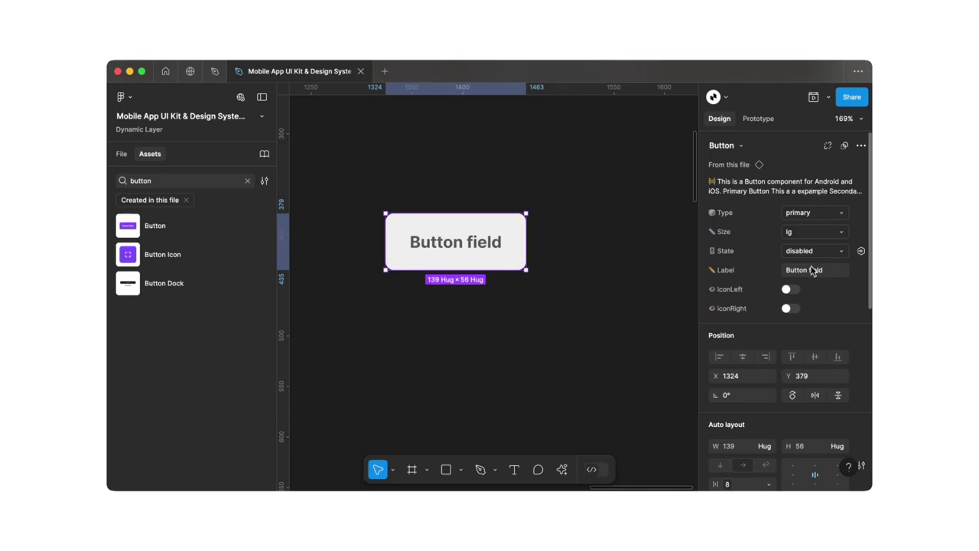
pyautogui.click(813, 252)
pyautogui.click(813, 211)
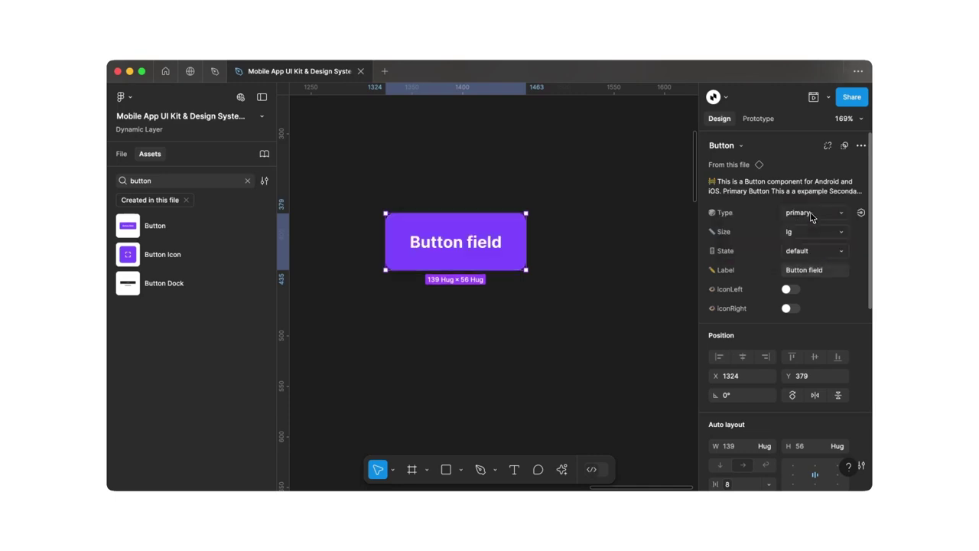
# Step: Change the button's label to 'Audio'
pyautogui.click(817, 270)
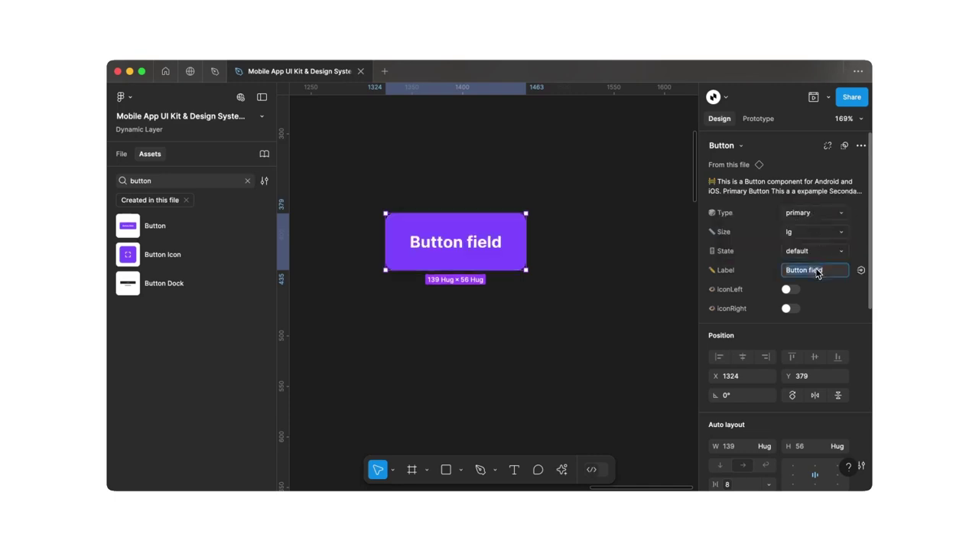
pyautogui.write('Audio')
pyautogui.press('Return')
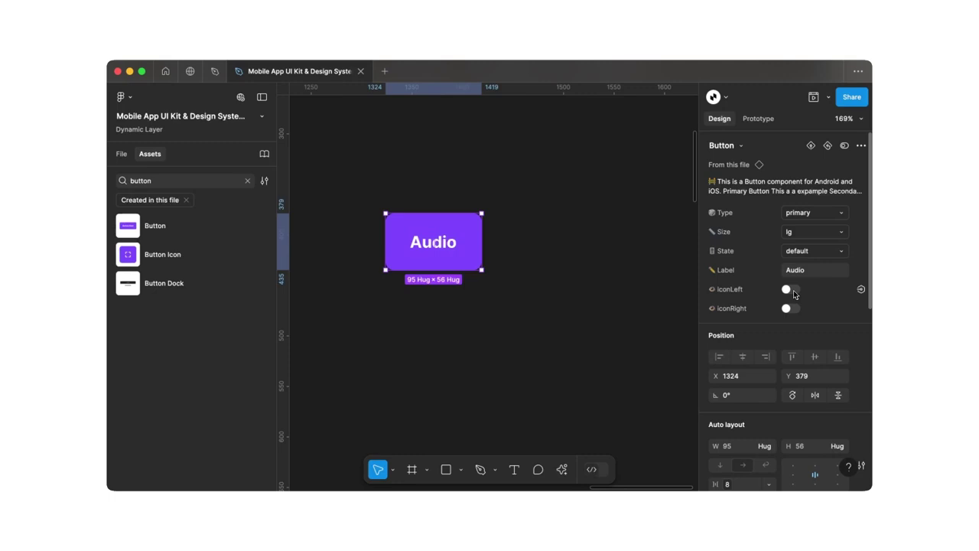
# Step: Give the button a filled microphone icon on its right side only
pyautogui.click(793, 290)
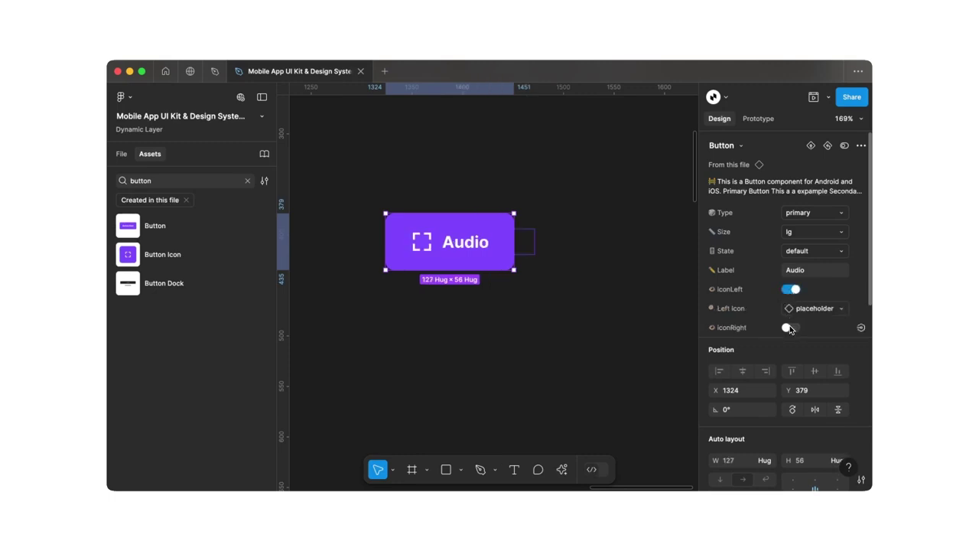
pyautogui.click(790, 327)
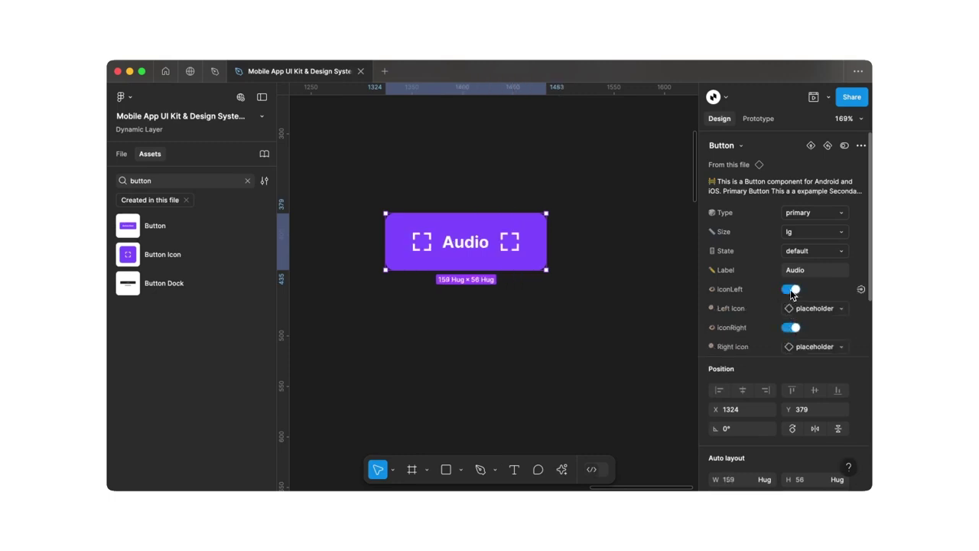
pyautogui.click(792, 290)
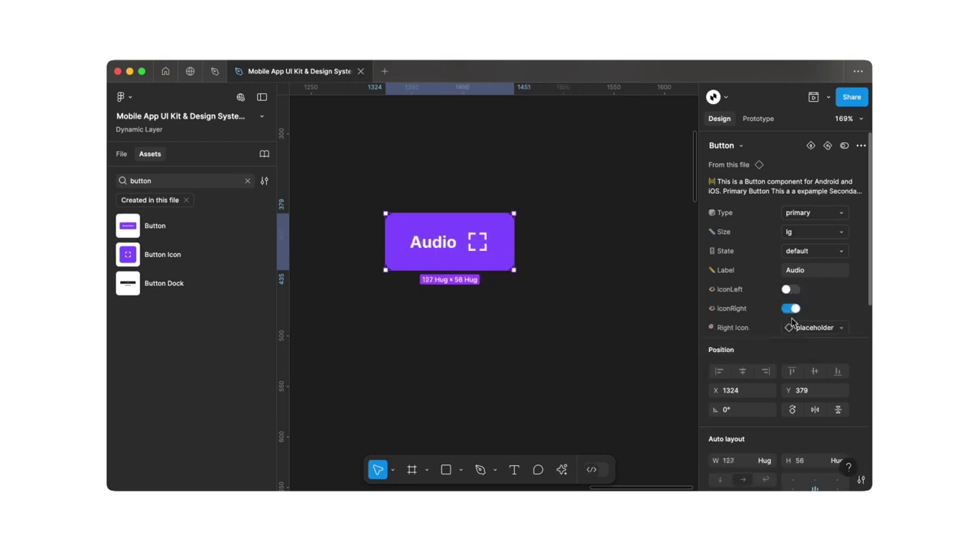
pyautogui.click(794, 327)
pyautogui.write('micro')
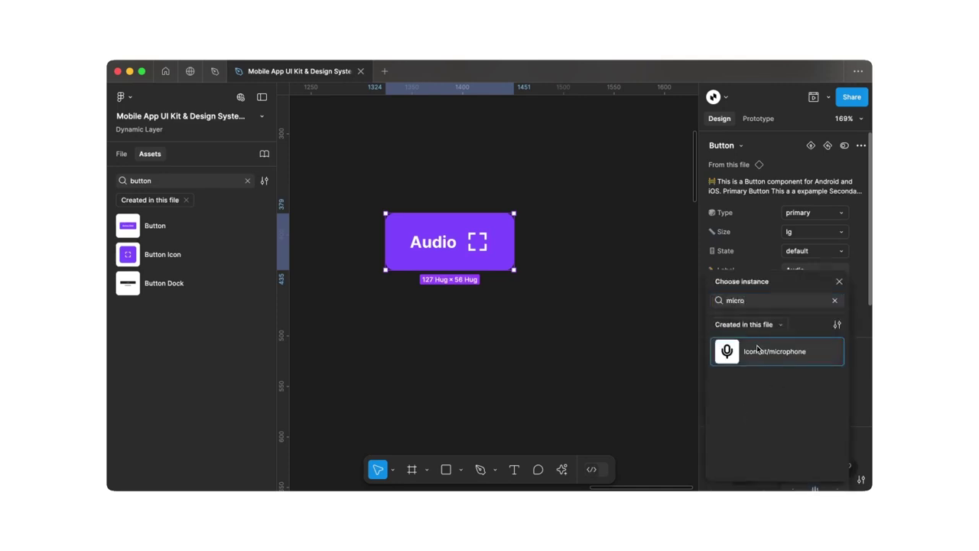
pyautogui.click(756, 348)
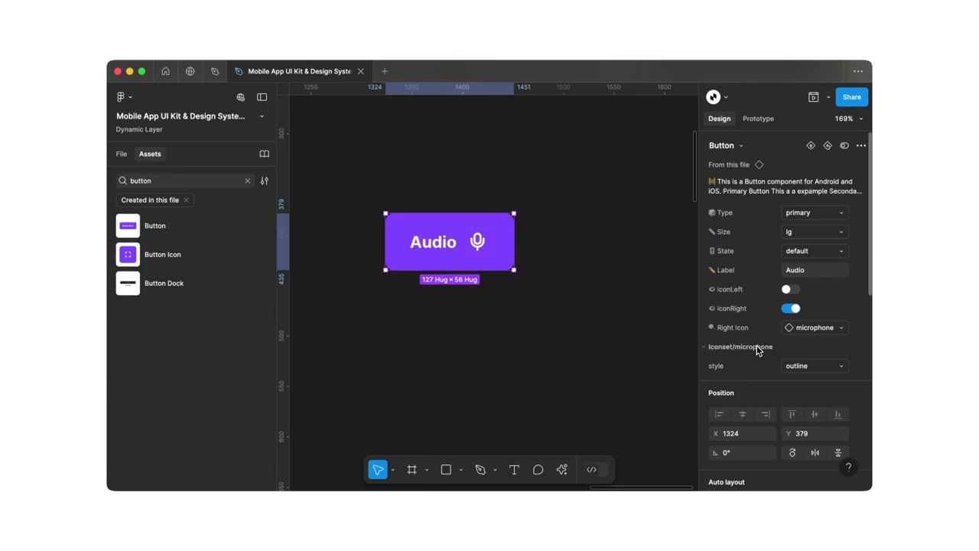
pyautogui.click(796, 366)
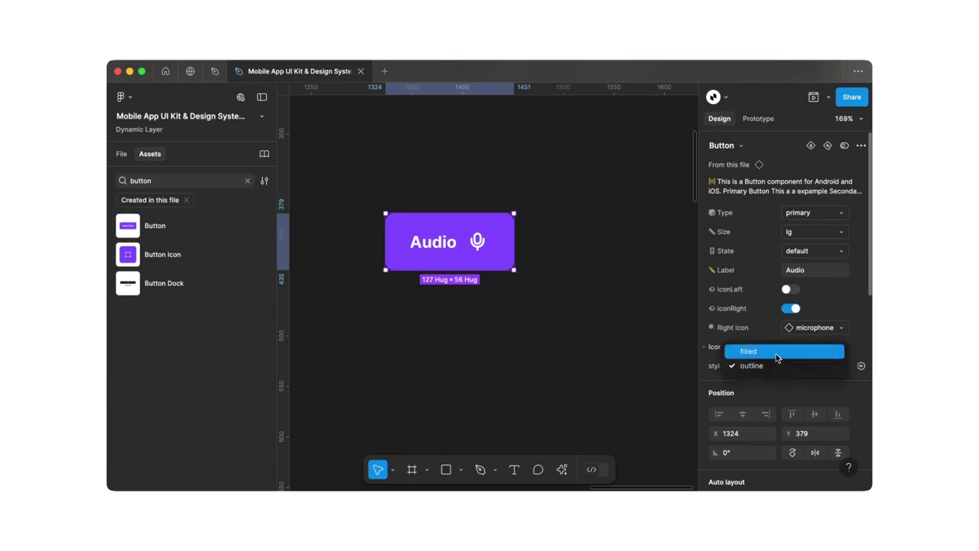
pyautogui.click(777, 351)
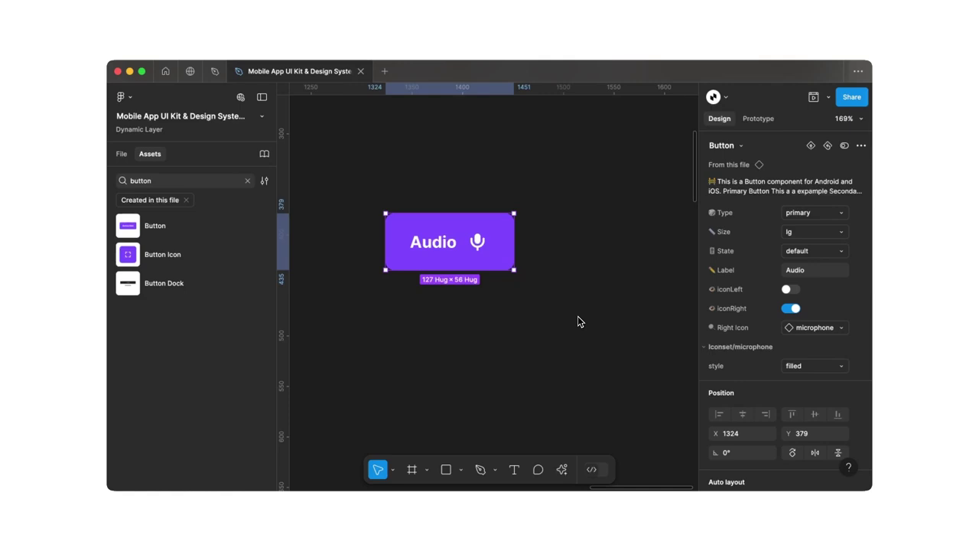
# Step: Delete the Audio button, clear the asset search and return to the pages list
pyautogui.press('BackSpace')
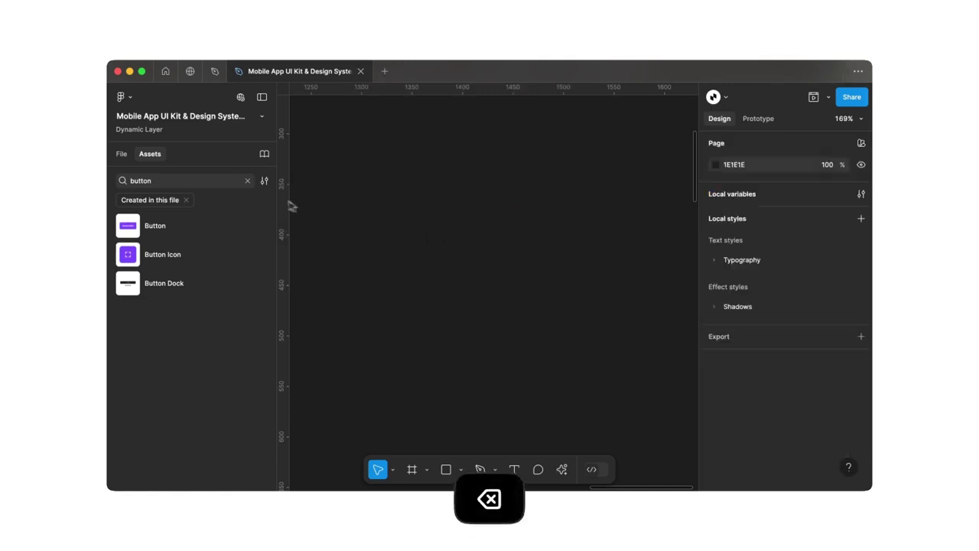
pyautogui.click(247, 181)
pyautogui.click(130, 156)
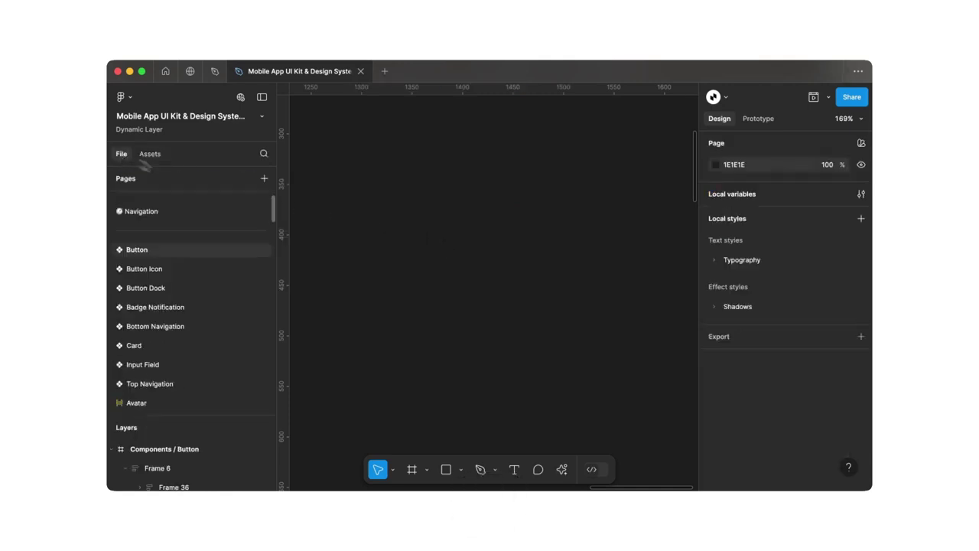
pyautogui.scroll(-5, 397, 265)
pyautogui.scroll(-3, 397, 264)
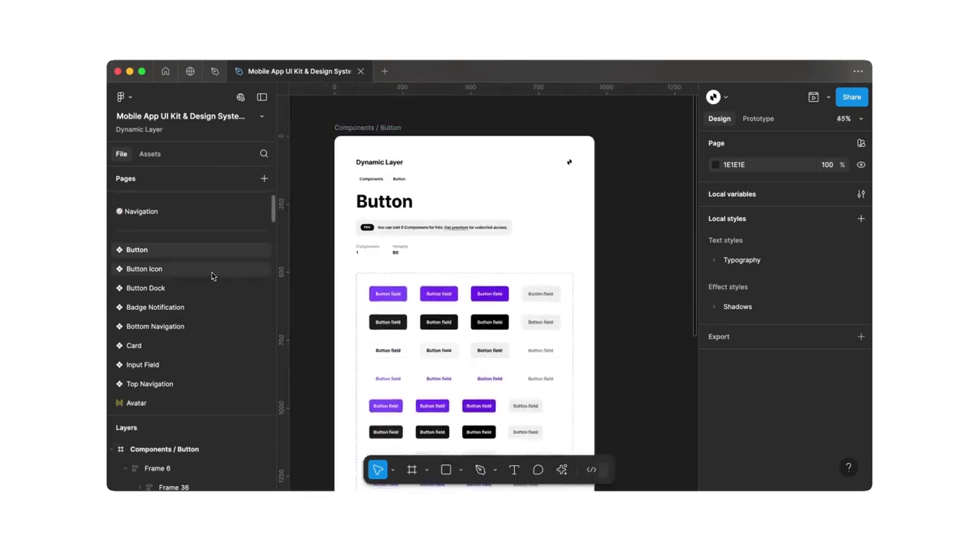
# Step: Browse the Button Icon, Button Dock, Badge, Bottom Navigation, Card, Input Field and Top Navigation pages
pyautogui.click(213, 276)
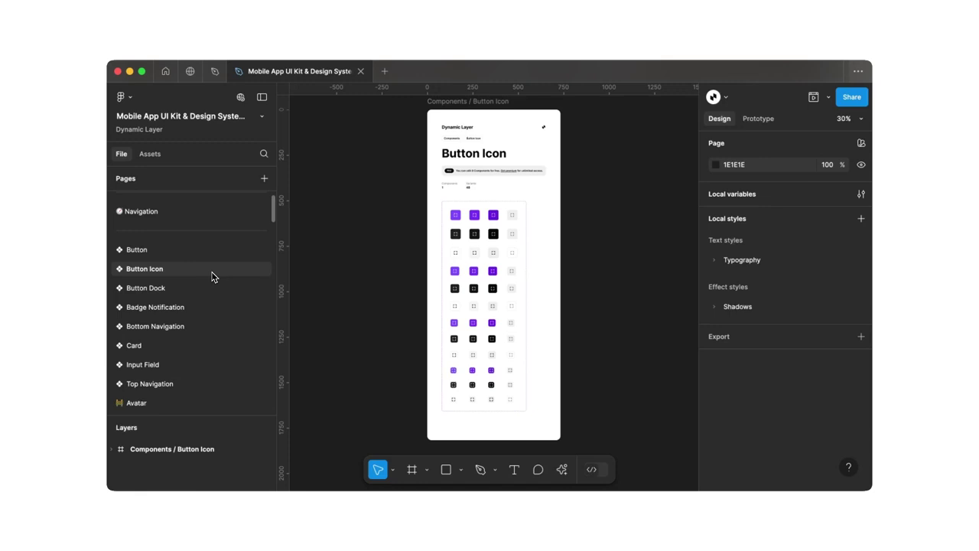
pyautogui.click(204, 289)
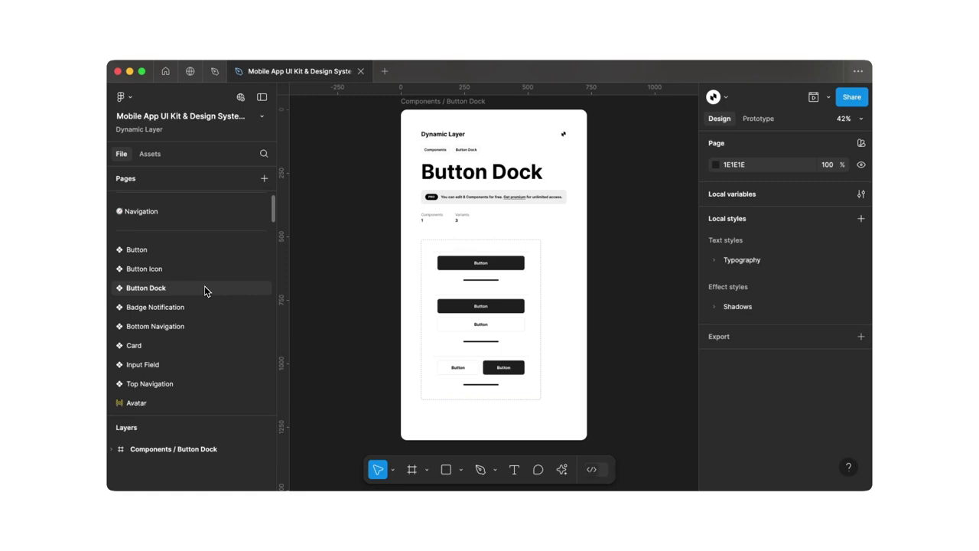
pyautogui.click(204, 306)
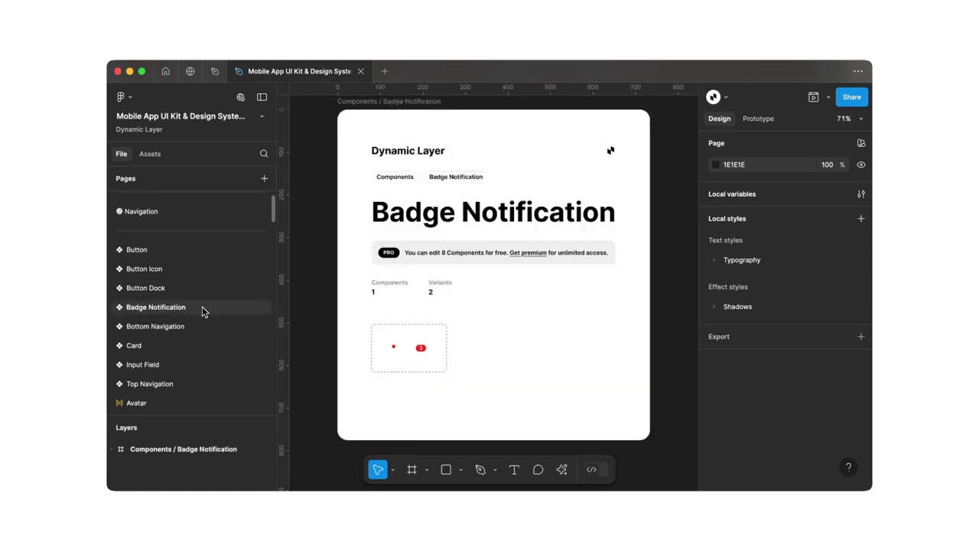
pyautogui.click(200, 326)
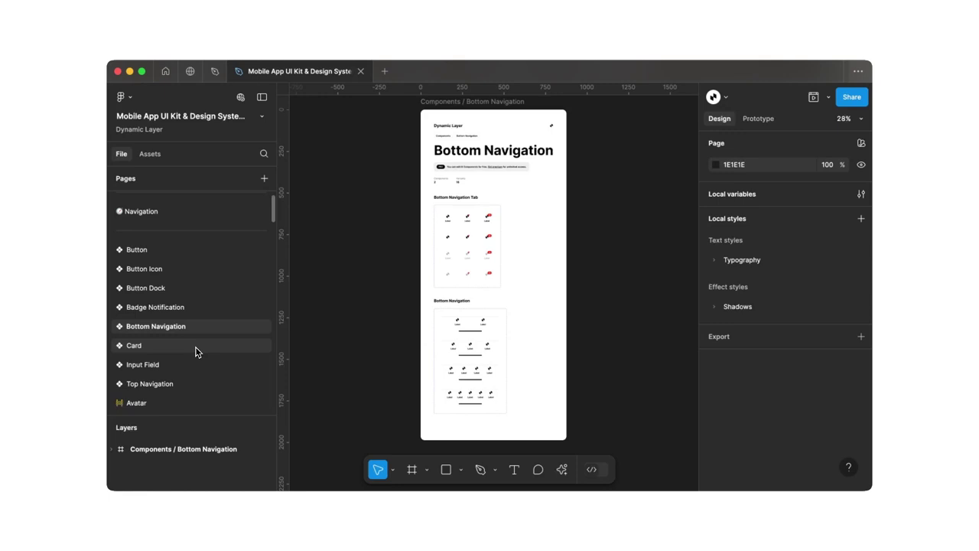
pyautogui.click(195, 346)
pyautogui.click(192, 364)
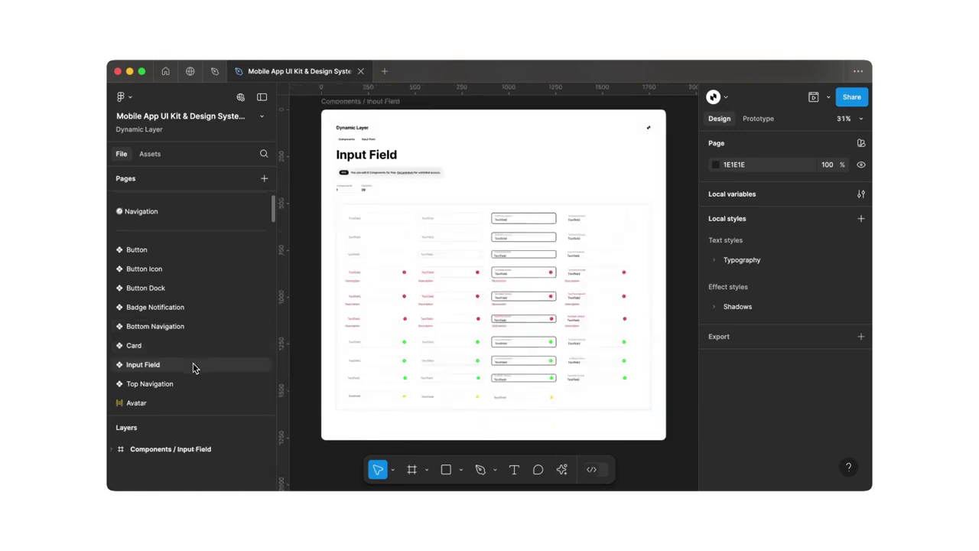
pyautogui.click(192, 385)
pyautogui.scroll(-3, 192, 389)
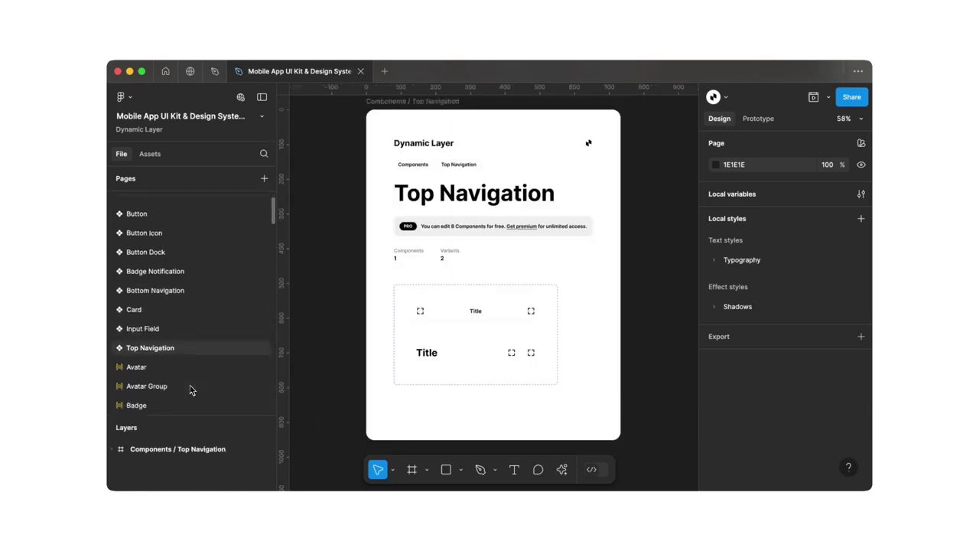
pyautogui.scroll(-10, 190, 390)
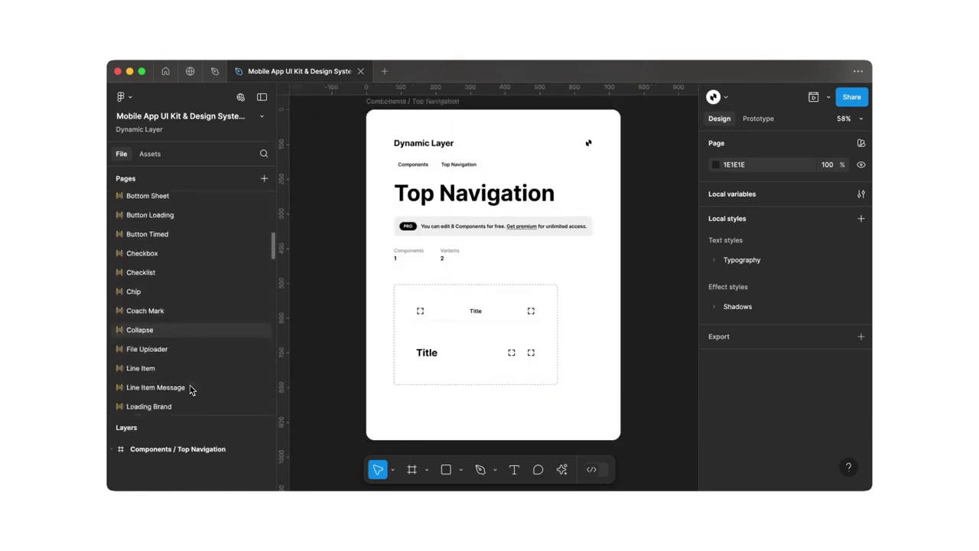
pyautogui.scroll(-10, 190, 390)
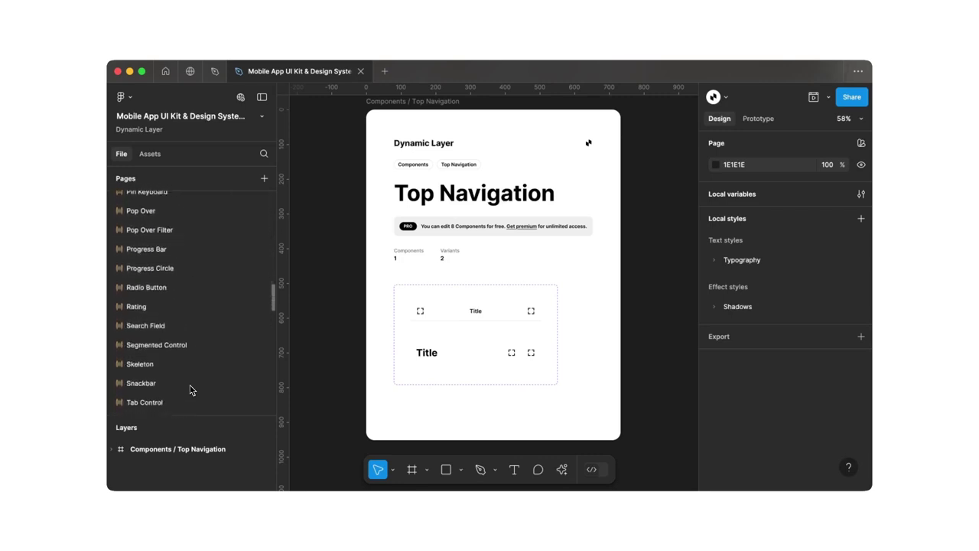
pyautogui.scroll(-5, 190, 390)
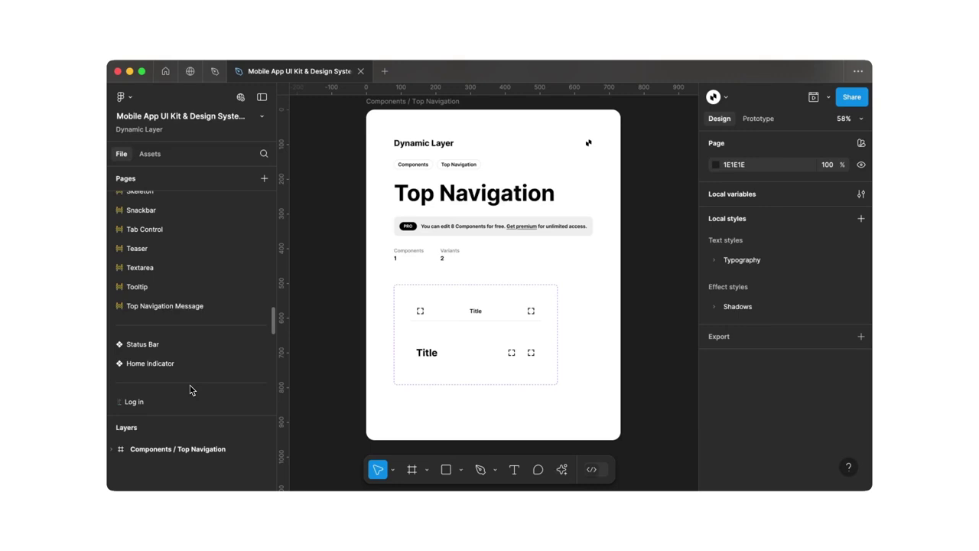
pyautogui.scroll(-5, 190, 390)
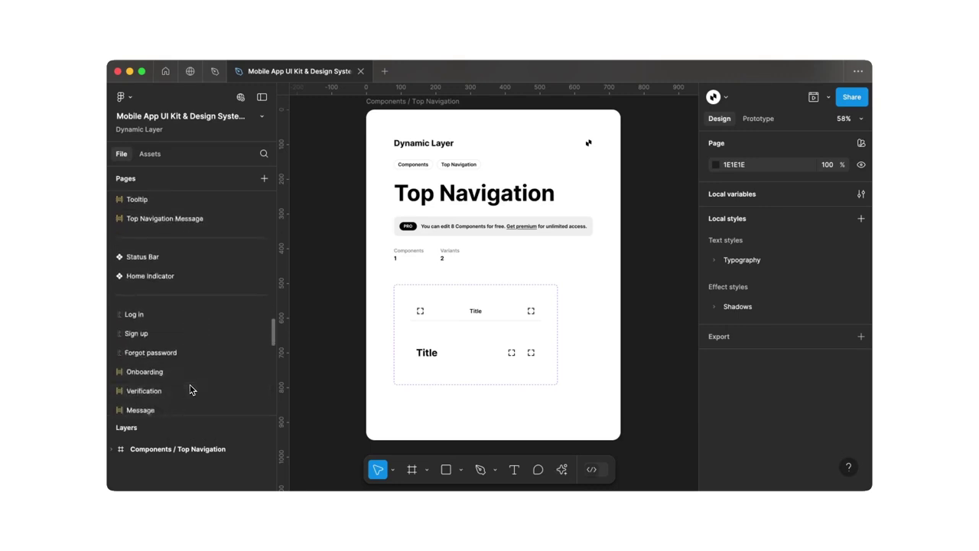
pyautogui.click(190, 320)
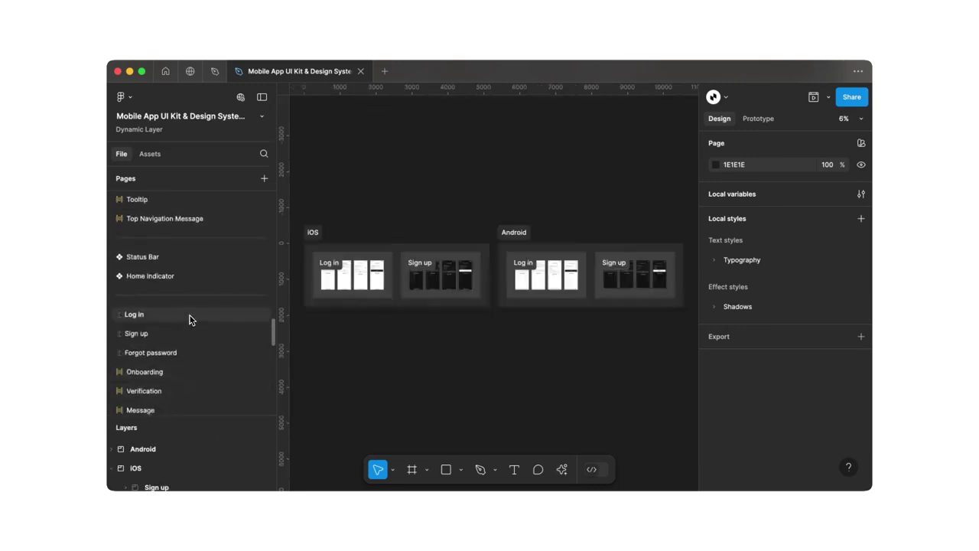
pyautogui.scroll(3, 322, 270)
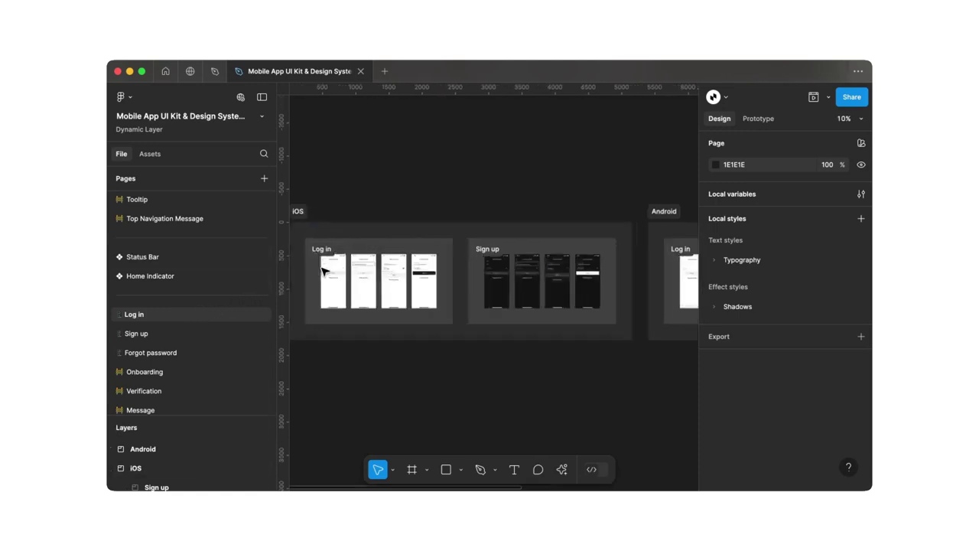
pyautogui.scroll(5, 322, 269)
pyautogui.hscroll(10, 322, 269)
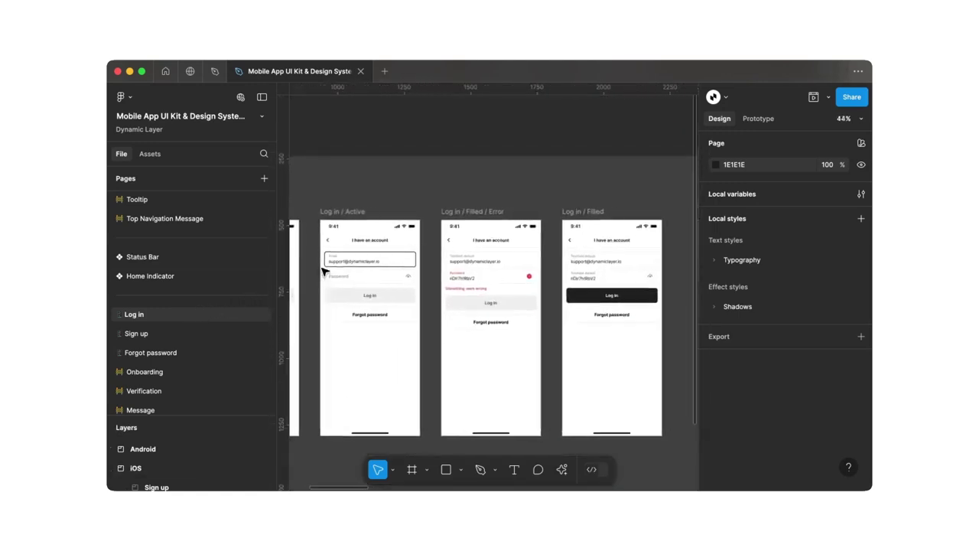
pyautogui.hscroll(3, 322, 270)
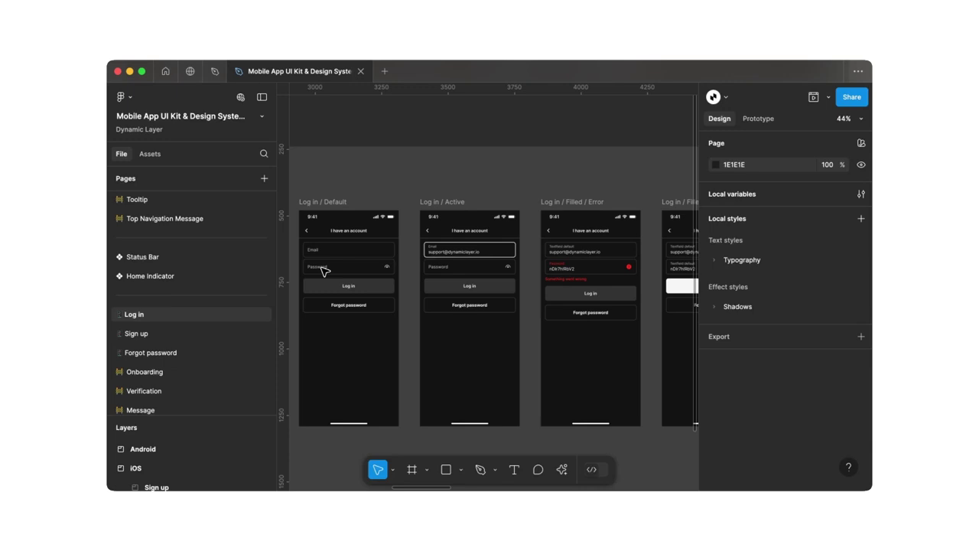
pyautogui.hscroll(20, 322, 269)
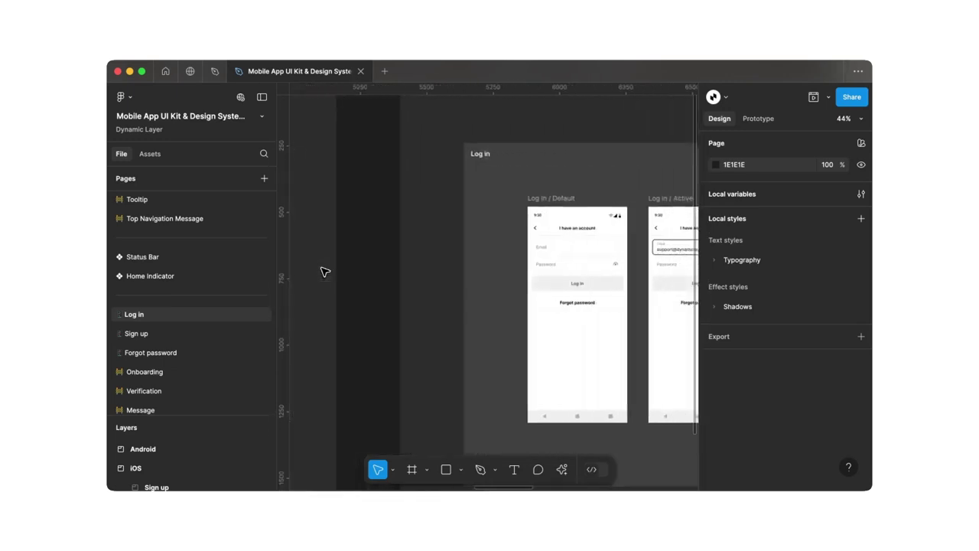
pyautogui.hscroll(17, 322, 269)
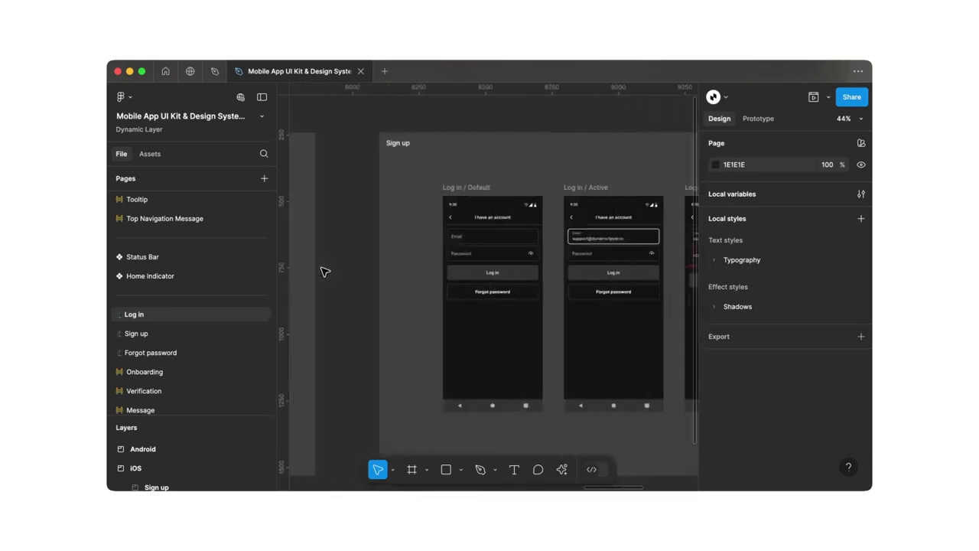
pyautogui.hscroll(4, 323, 271)
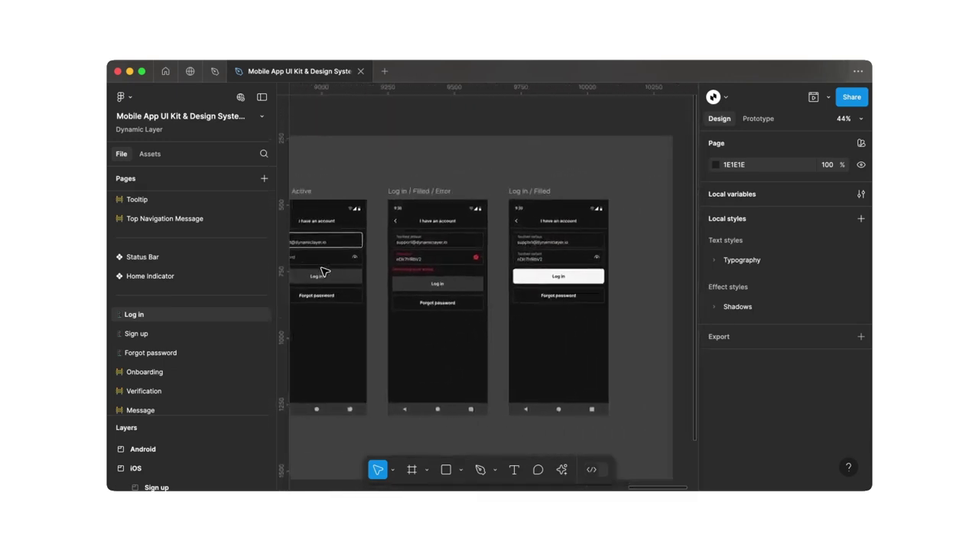
pyautogui.scroll(-5, 322, 269)
pyautogui.hscroll(-15, 323, 271)
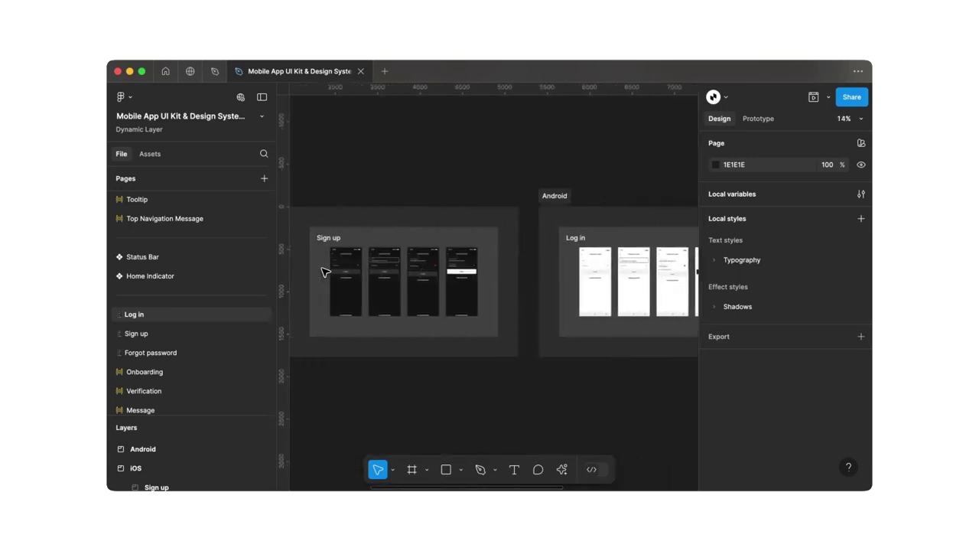
pyautogui.hscroll(6, 322, 270)
pyautogui.hscroll(-1, 332, 271)
pyautogui.scroll(5, 382, 269)
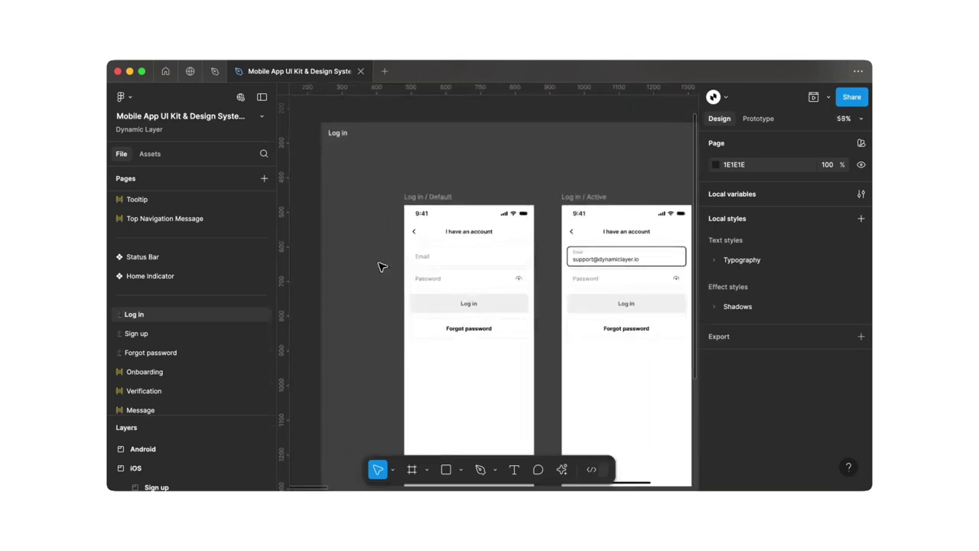
pyautogui.scroll(-2, 381, 266)
pyautogui.click(414, 222)
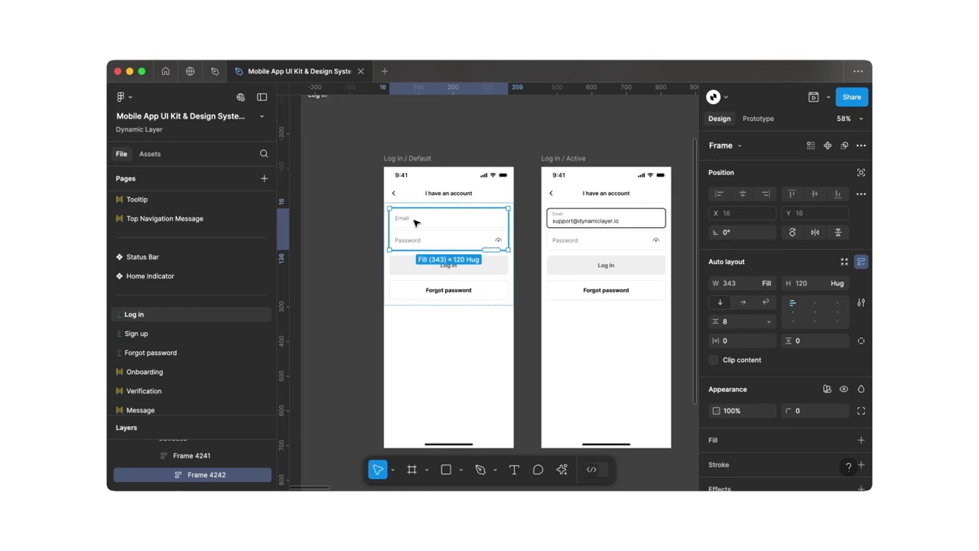
pyautogui.click(414, 222)
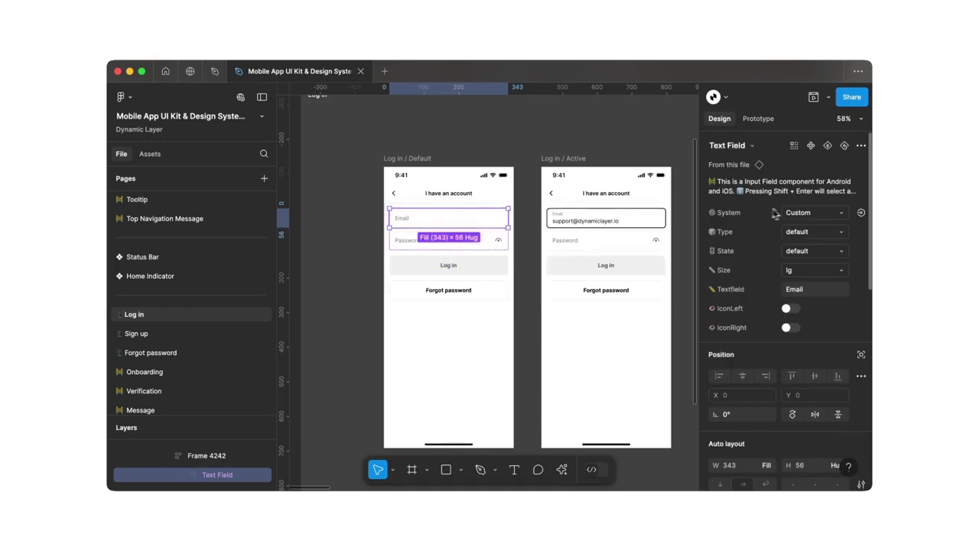
pyautogui.click(795, 232)
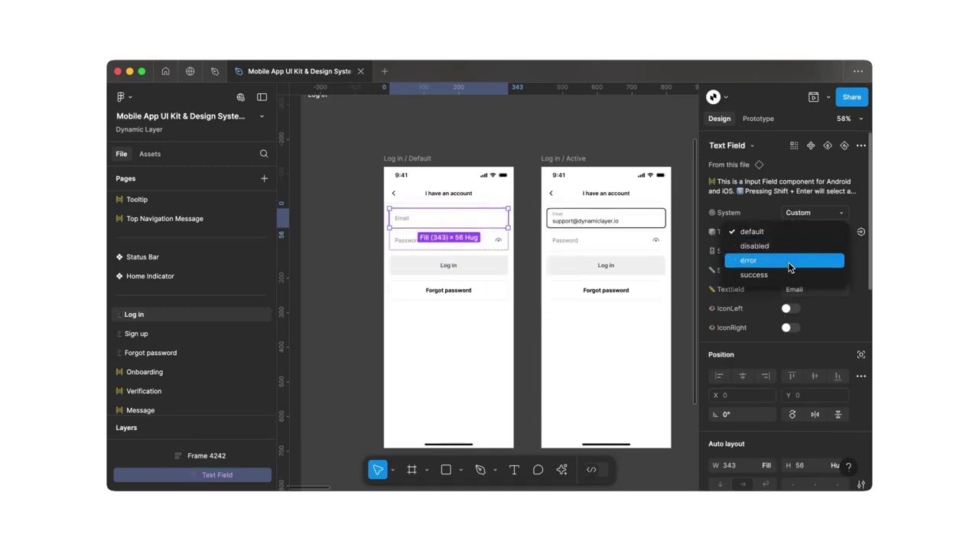
pyautogui.click(788, 265)
pyautogui.click(789, 231)
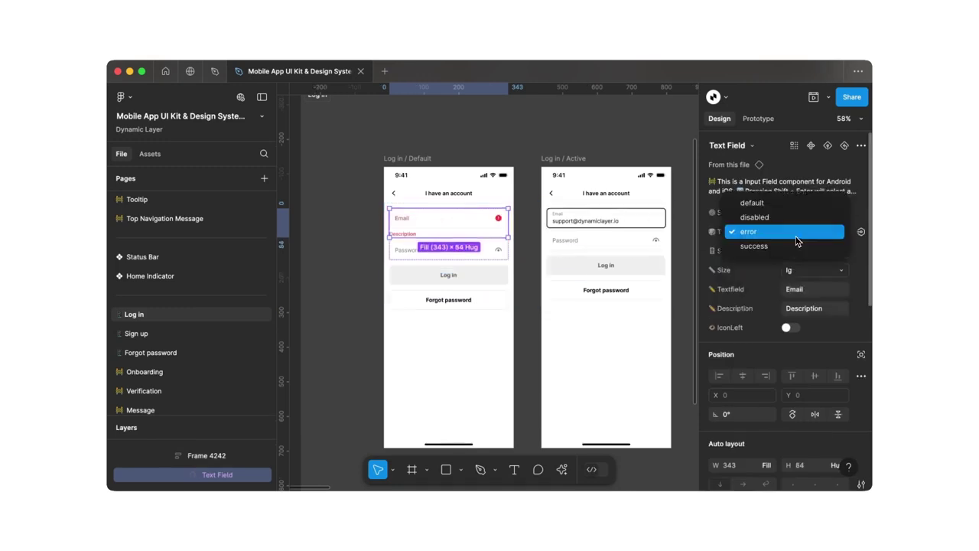
pyautogui.click(788, 208)
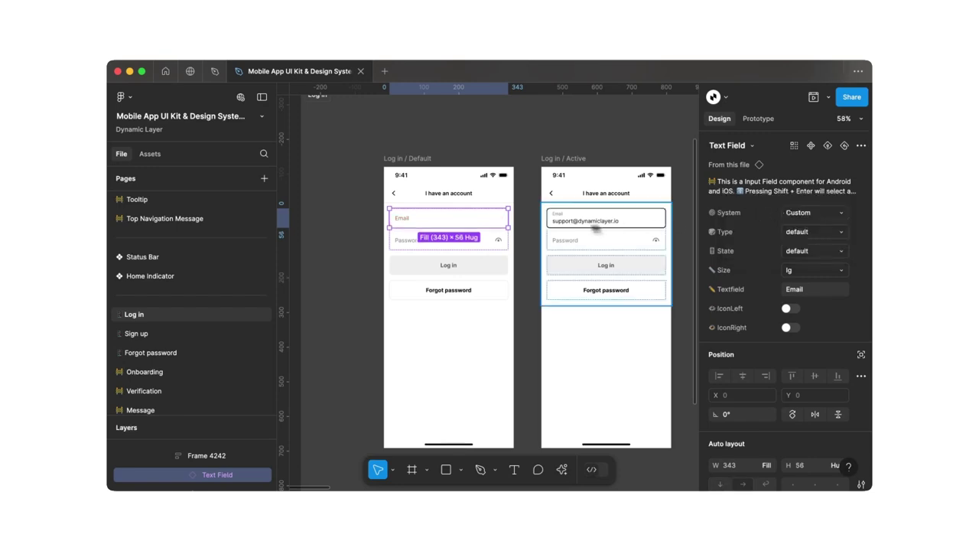
# Step: Preview the Log in / Default screen, then close the floating preview window
pyautogui.click(425, 160)
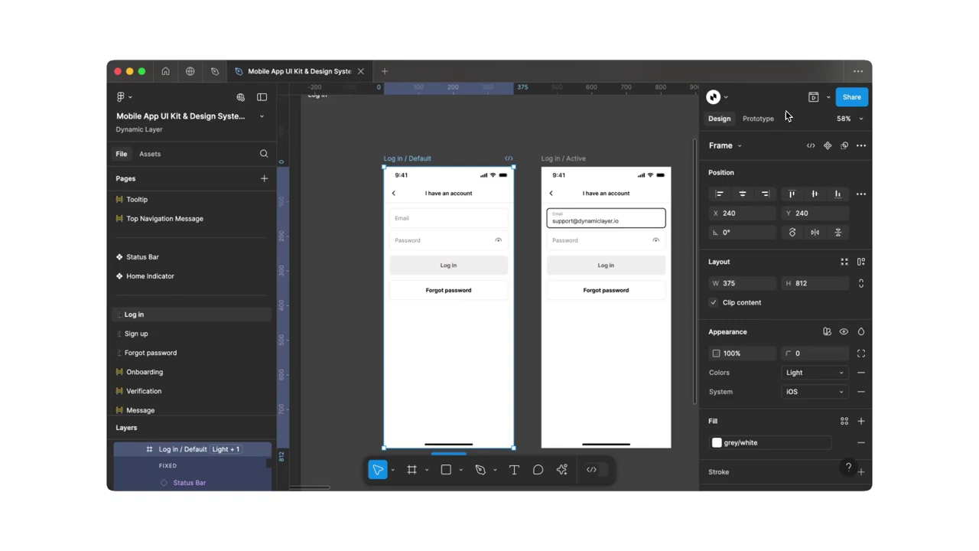
pyautogui.click(813, 98)
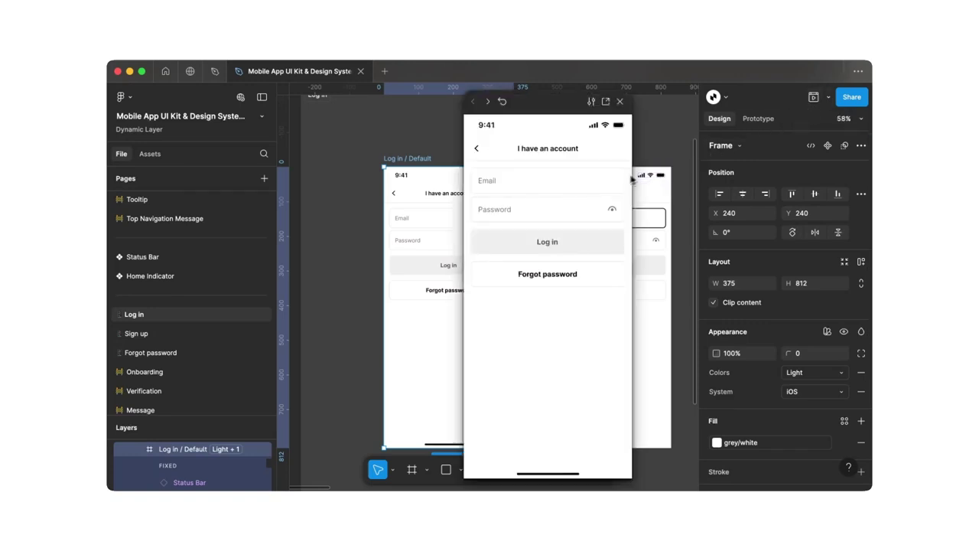
pyautogui.click(621, 103)
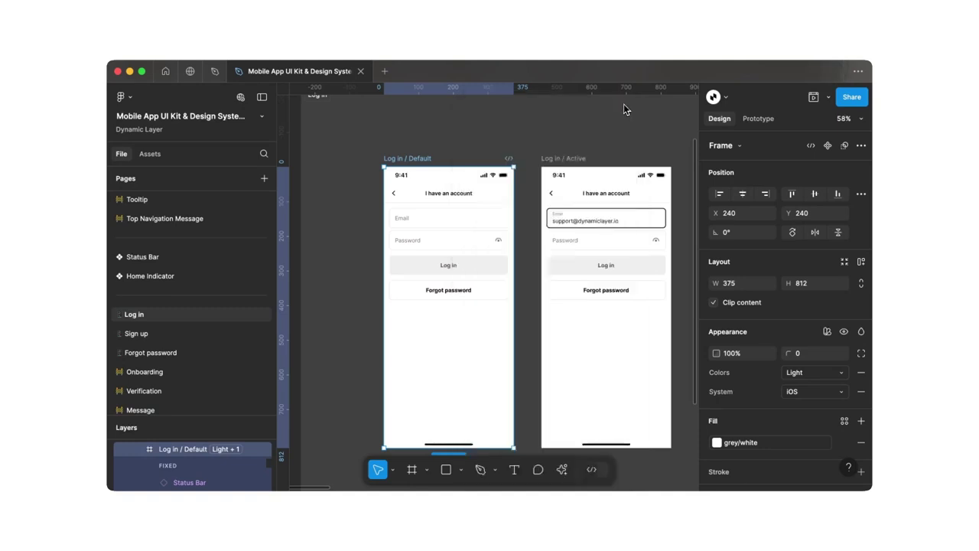
pyautogui.click(806, 371)
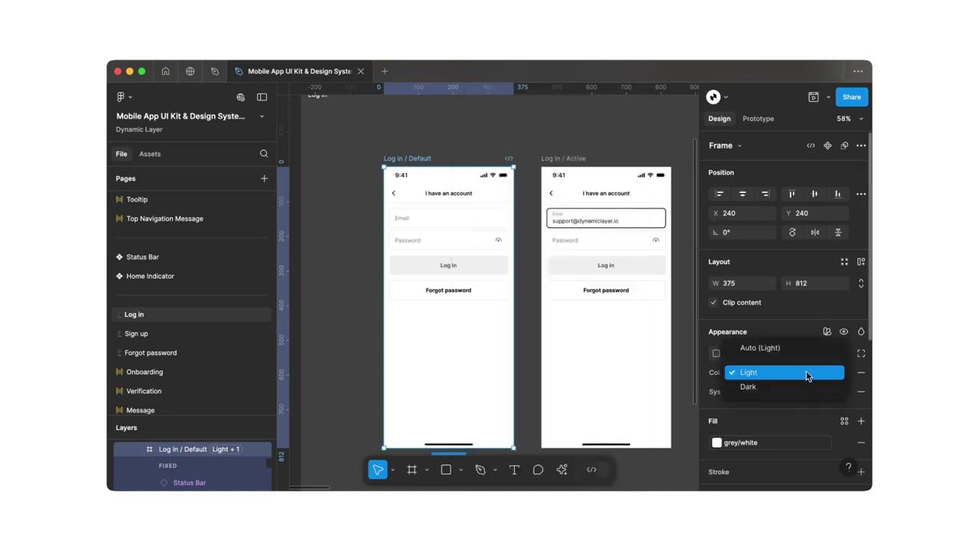
pyautogui.click(774, 386)
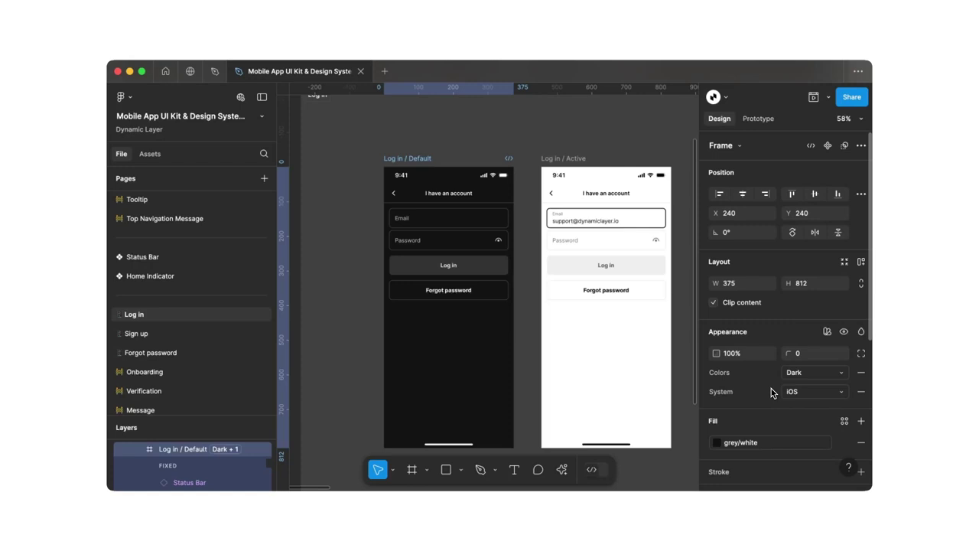
pyautogui.click(793, 374)
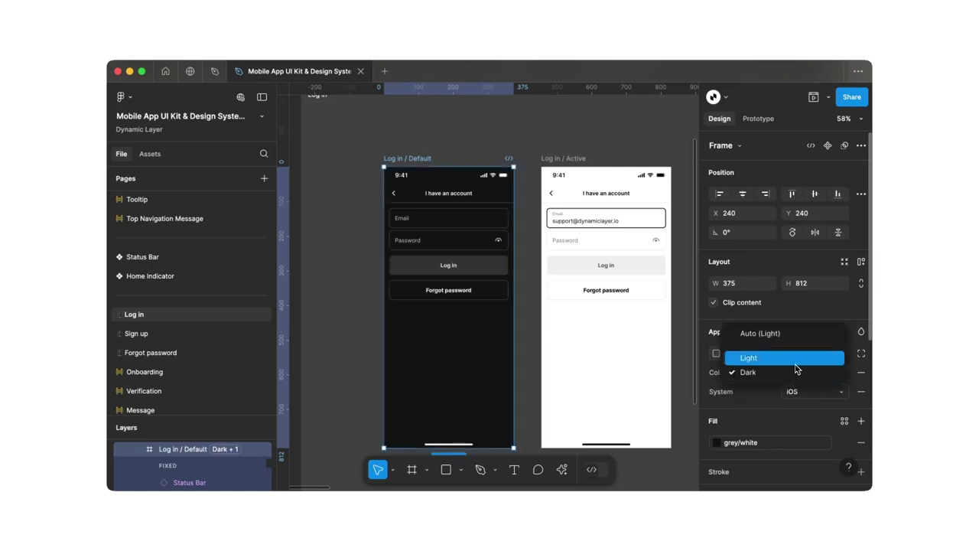
pyautogui.click(796, 364)
pyautogui.click(803, 389)
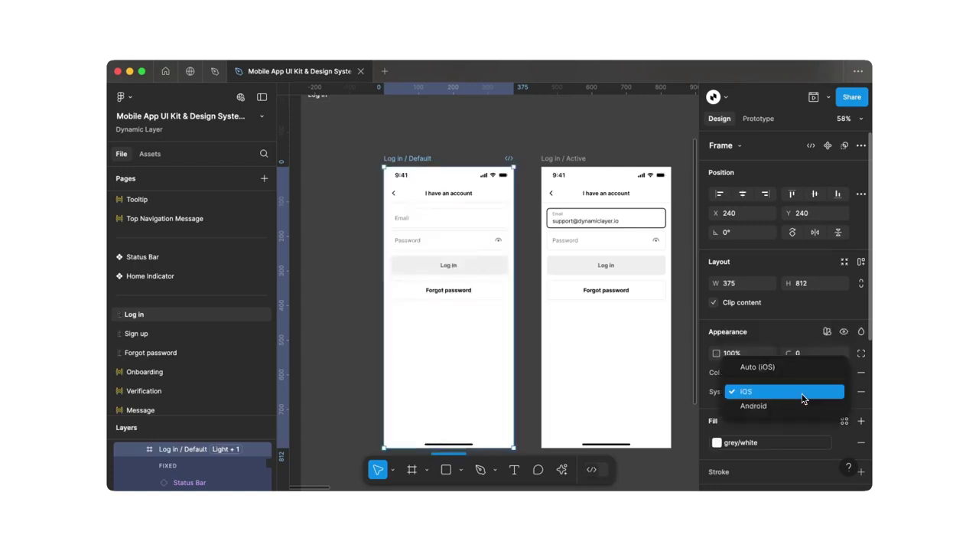
pyautogui.click(782, 407)
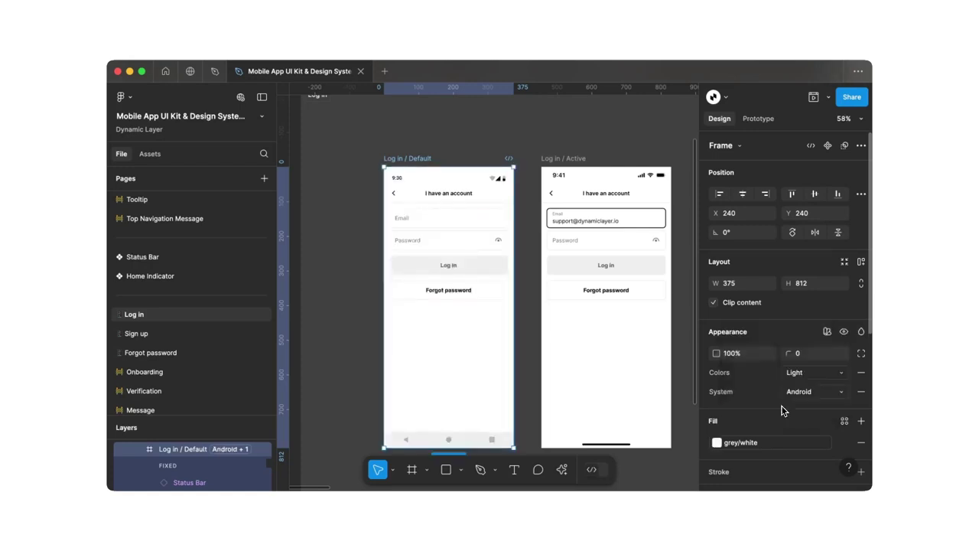
pyautogui.click(795, 392)
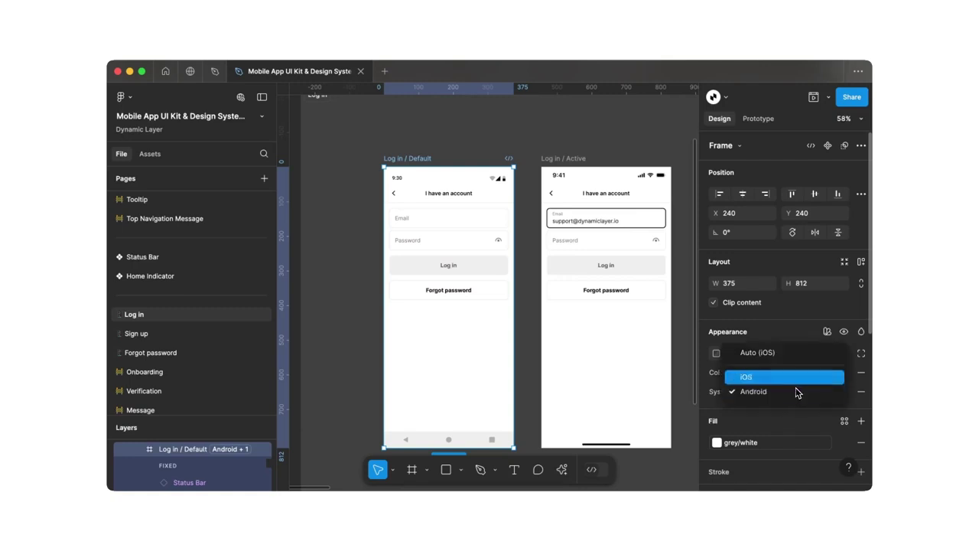
pyautogui.click(796, 377)
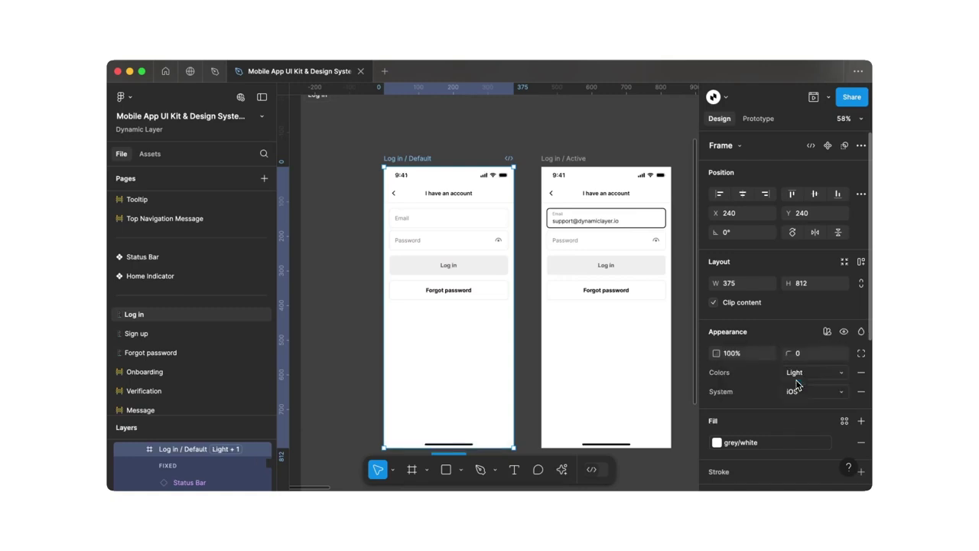
# Step: Zoom out and look through the Sign up and Forgot password pages
pyautogui.scroll(-5, 579, 378)
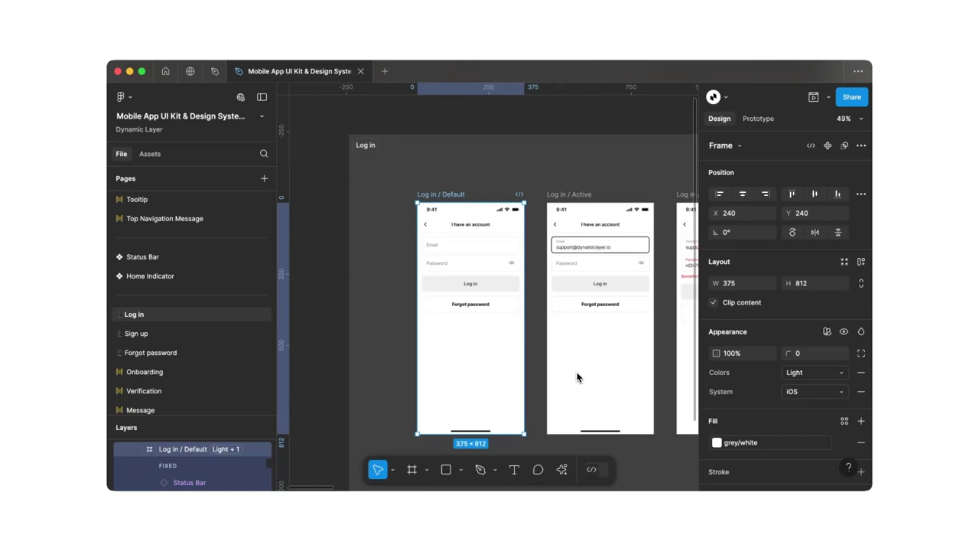
pyautogui.hscroll(3, 577, 377)
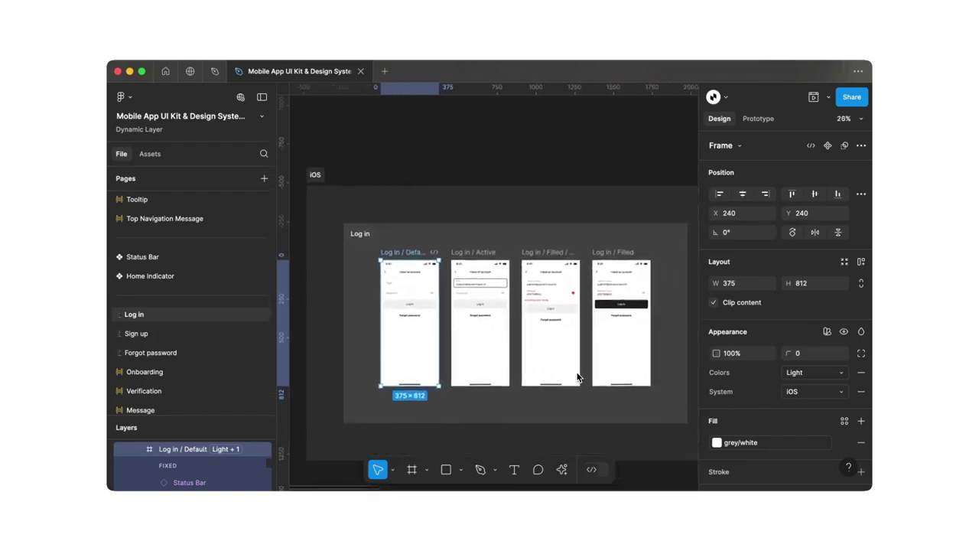
pyautogui.click(238, 341)
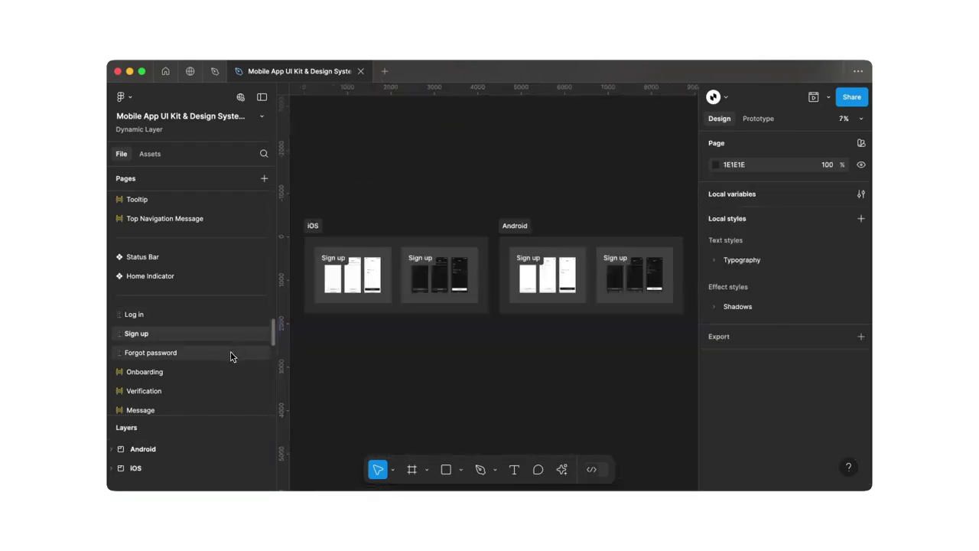
pyautogui.click(230, 351)
pyautogui.scroll(-2, 230, 356)
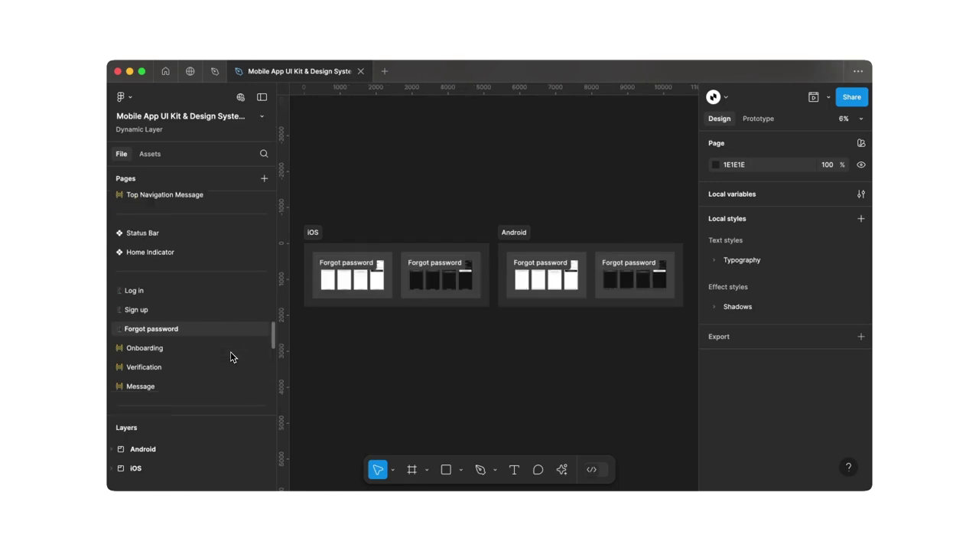
pyautogui.scroll(-1, 230, 356)
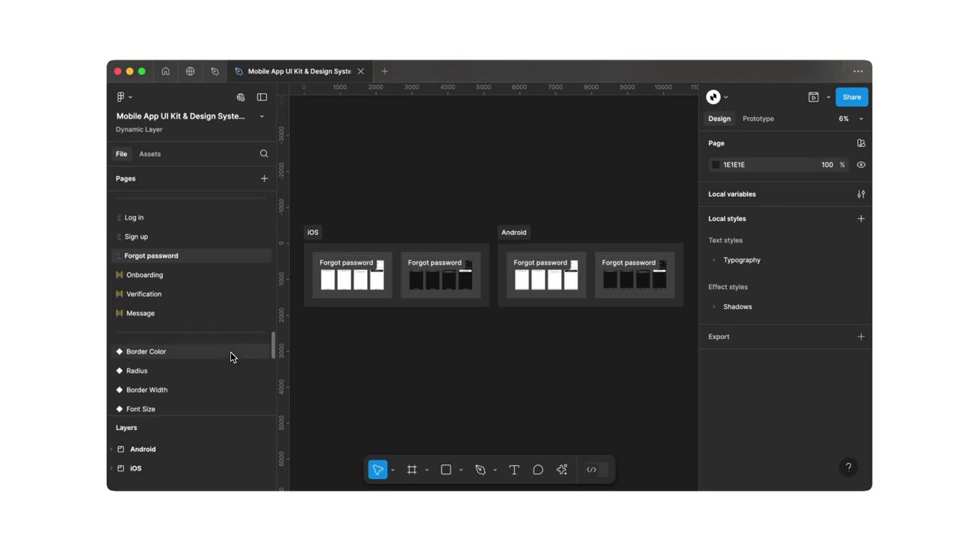
# Step: View the Radius and then the Spacing design-token pages
pyautogui.click(226, 370)
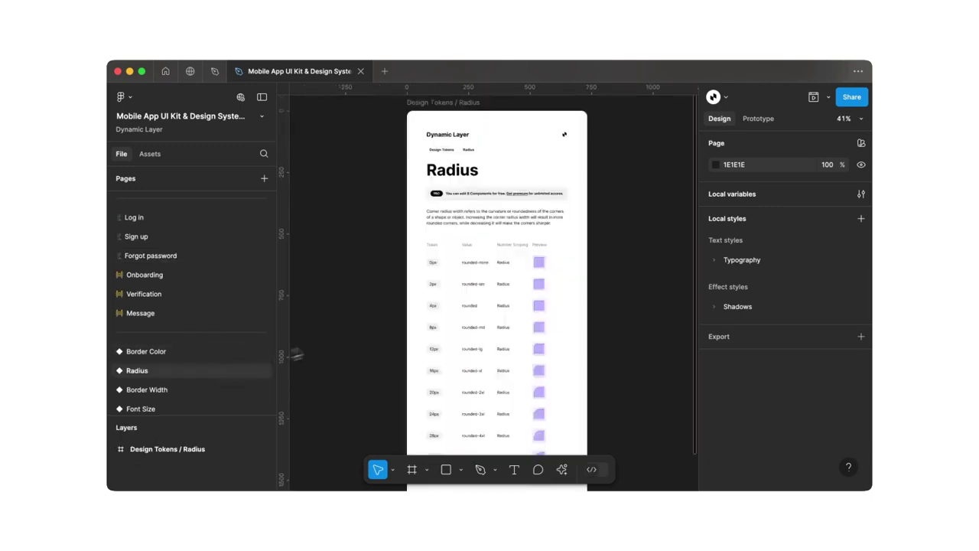
pyautogui.scroll(-4, 424, 319)
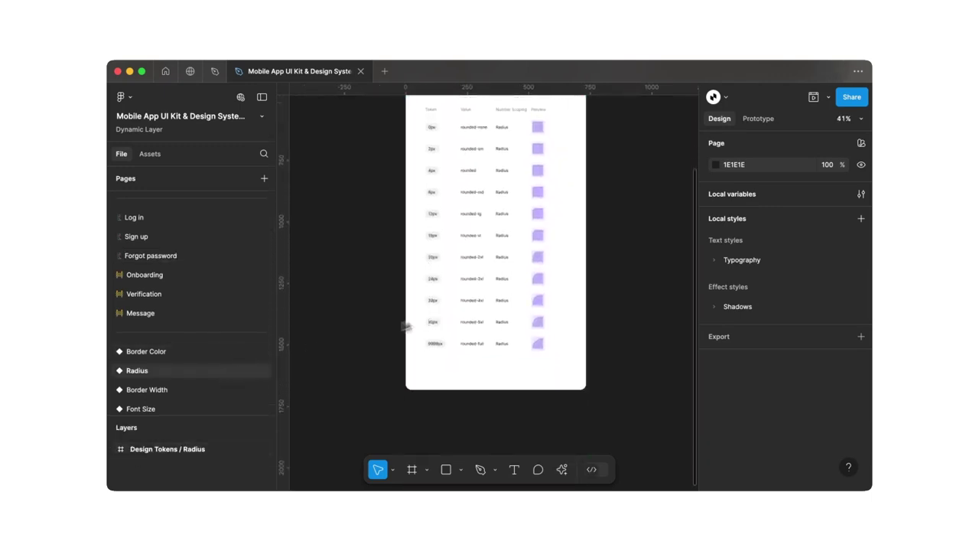
pyautogui.scroll(-5, 205, 372)
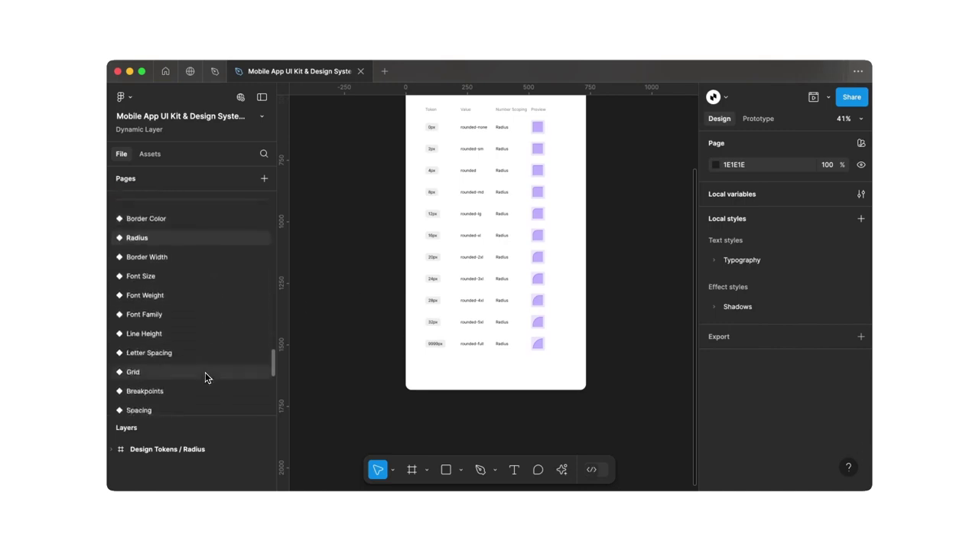
pyautogui.click(205, 372)
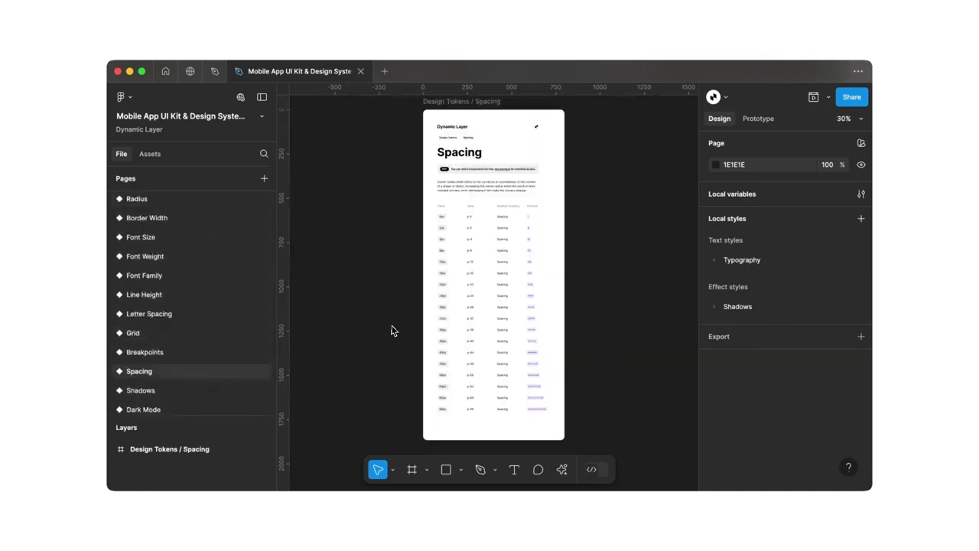
pyautogui.scroll(-4, 206, 364)
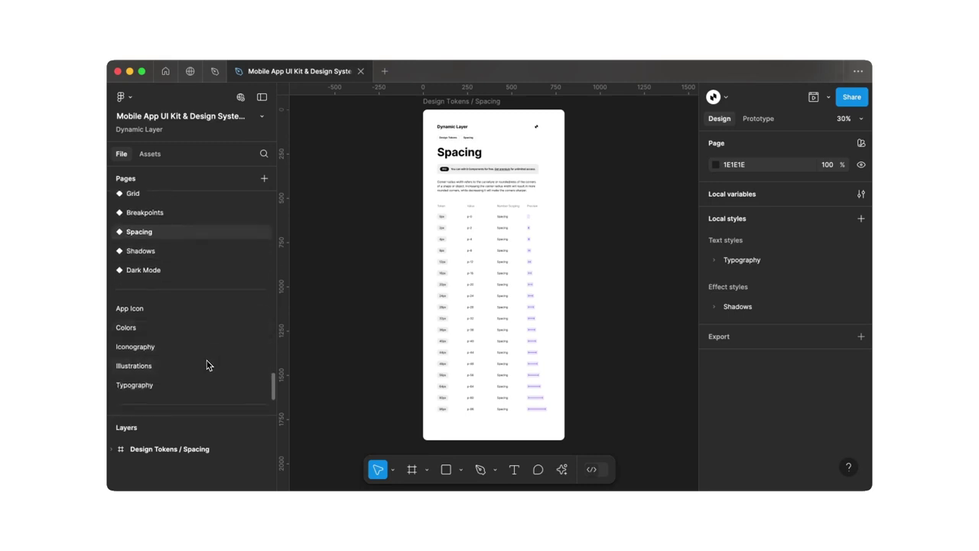
pyautogui.click(200, 383)
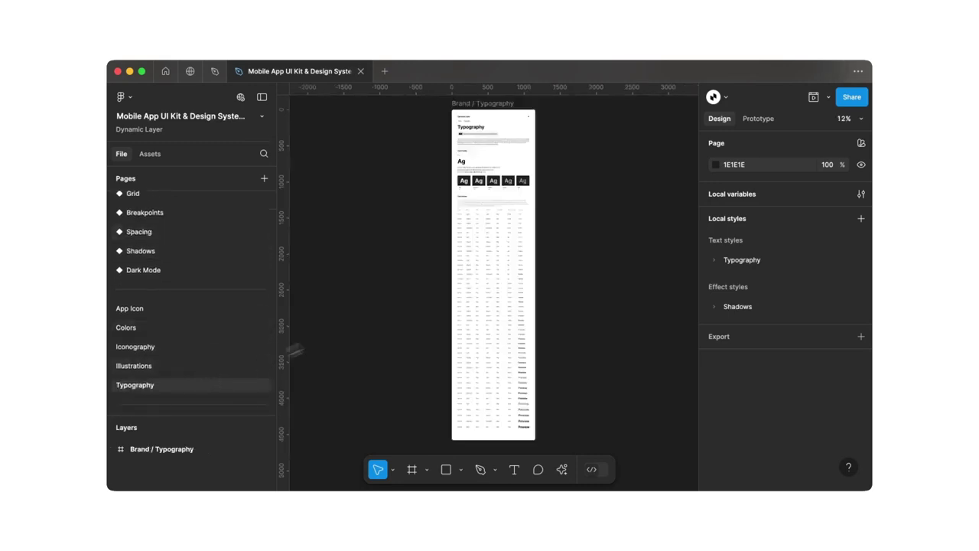
pyautogui.scroll(5, 499, 203)
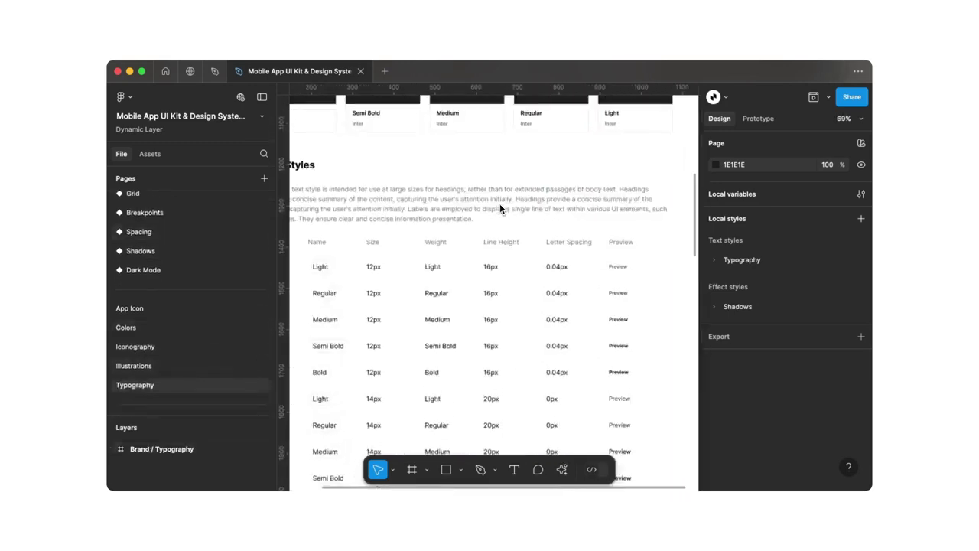
pyautogui.scroll(-15, 499, 203)
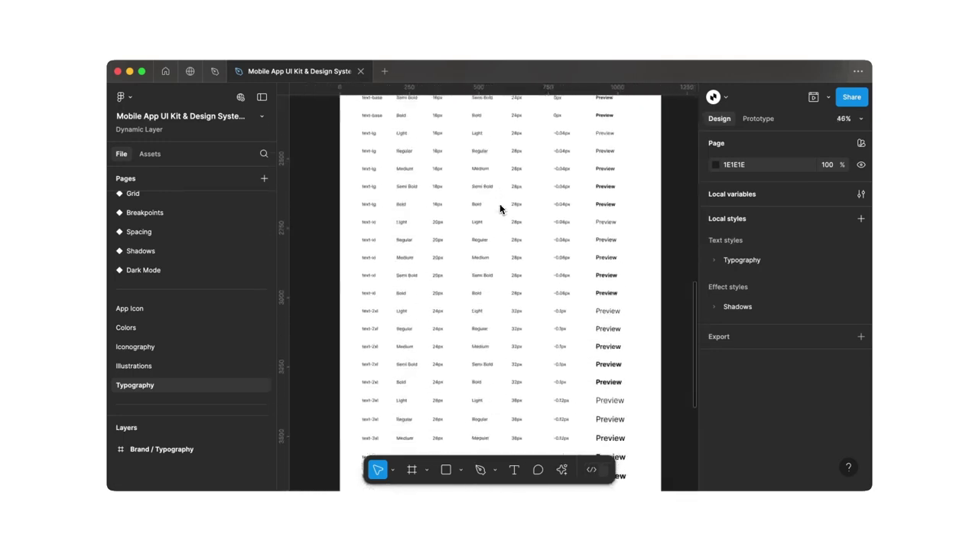
pyautogui.scroll(-1, 499, 203)
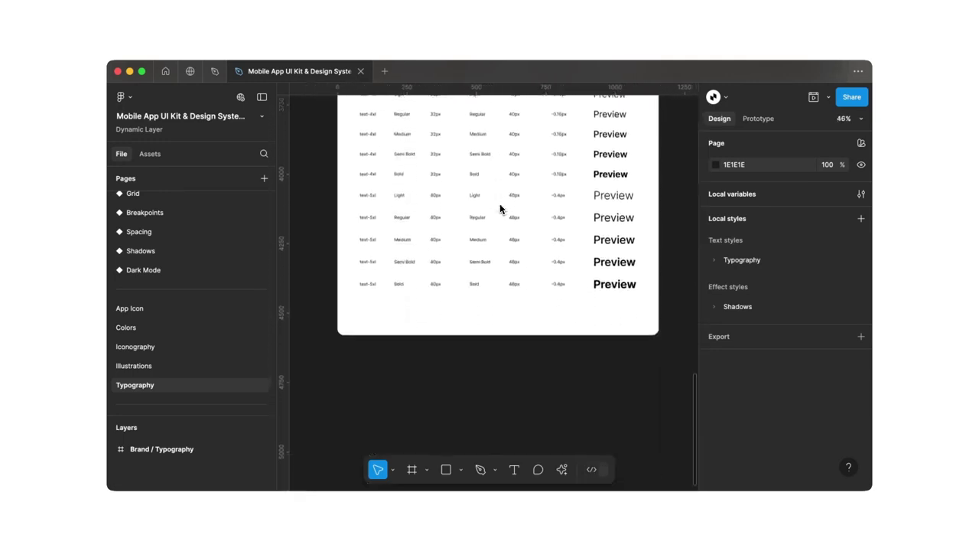
pyautogui.scroll(-3, 257, 336)
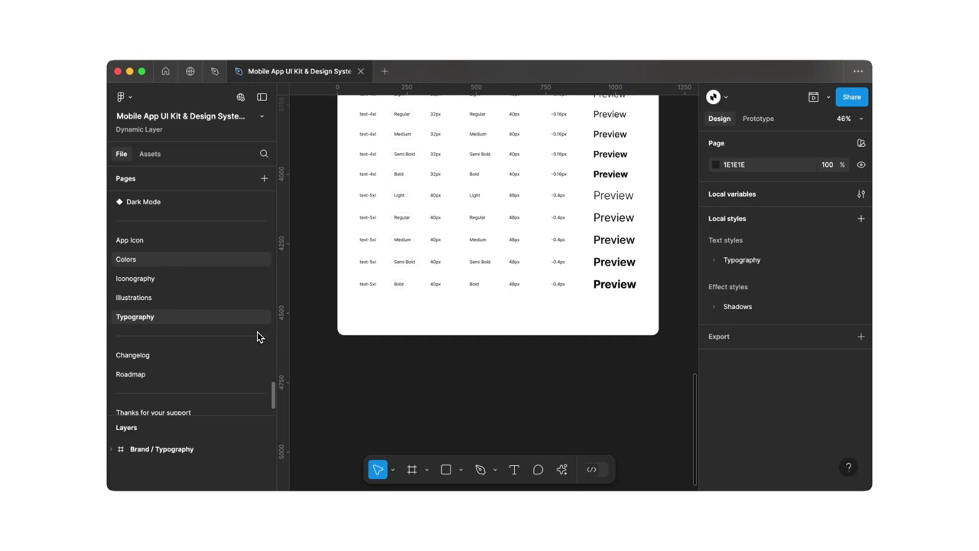
pyautogui.scroll(-5, 543, 264)
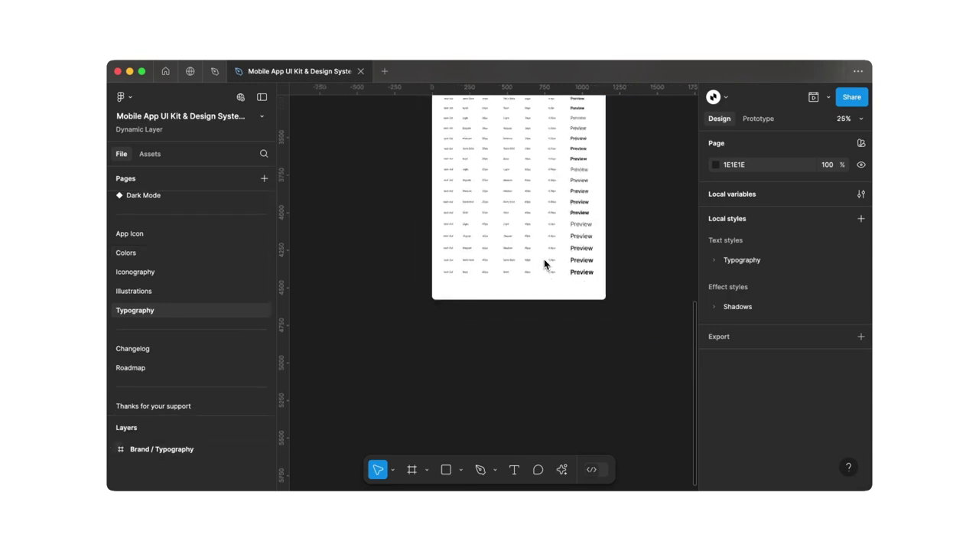
pyautogui.hscroll(5, 543, 264)
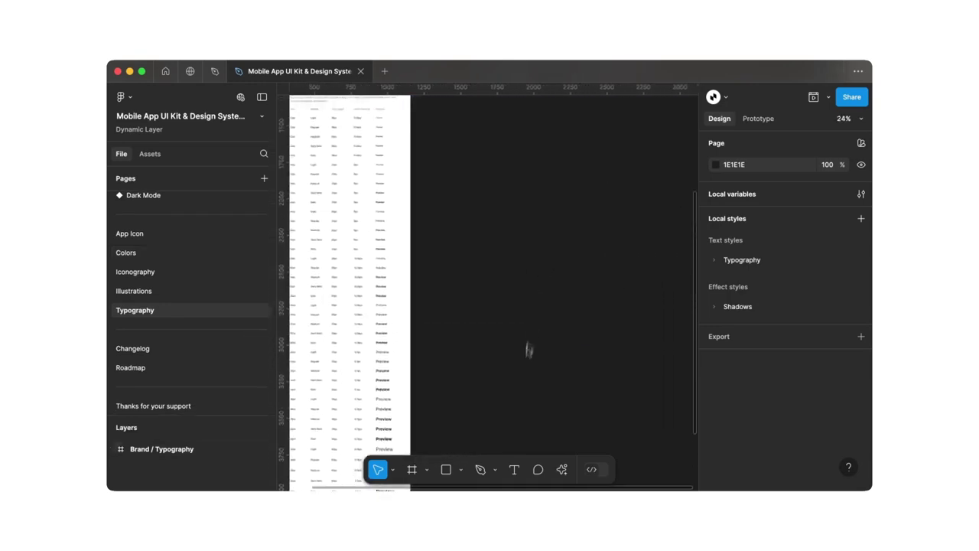
# Step: Expand Typography > text_sm and inspect the text_sm Regular style settings
pyautogui.click(715, 261)
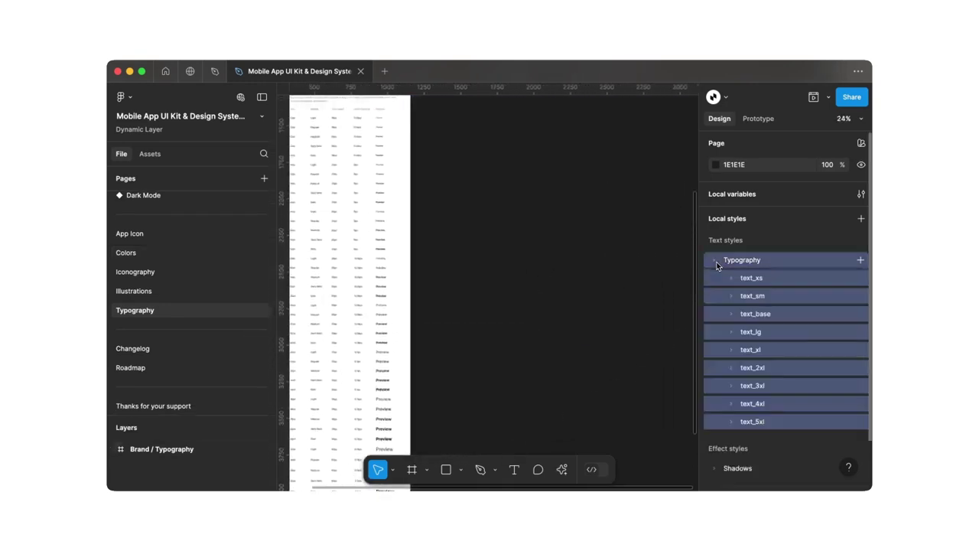
pyautogui.click(731, 297)
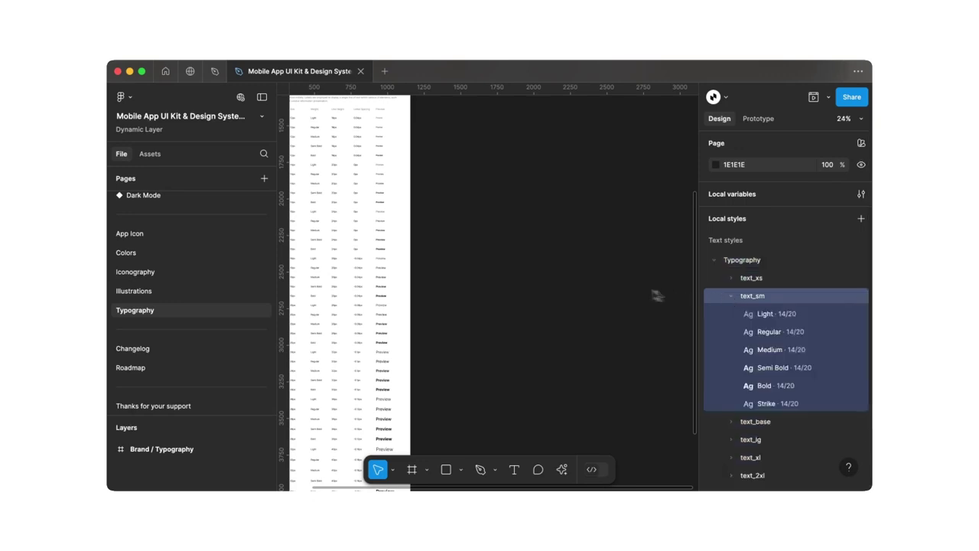
pyautogui.scroll(3, 617, 289)
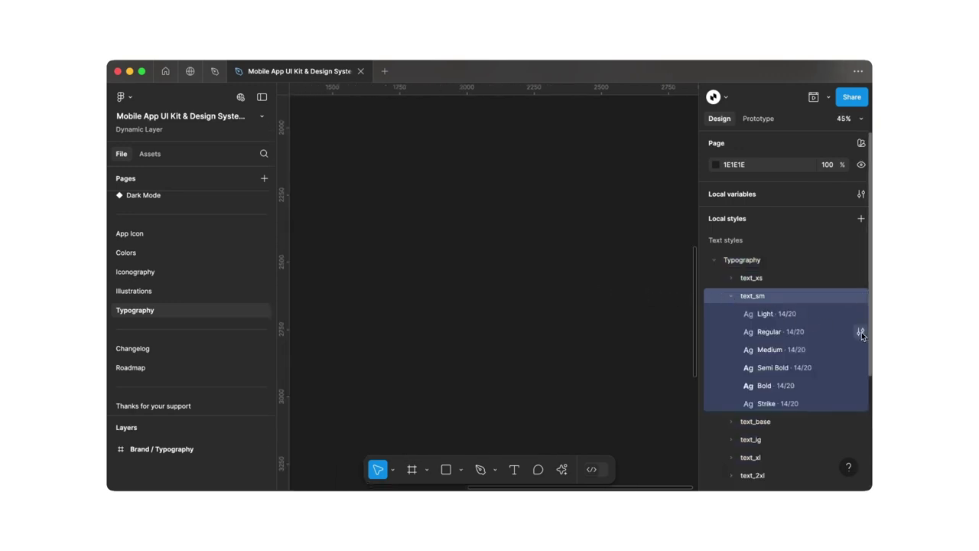
pyautogui.click(860, 331)
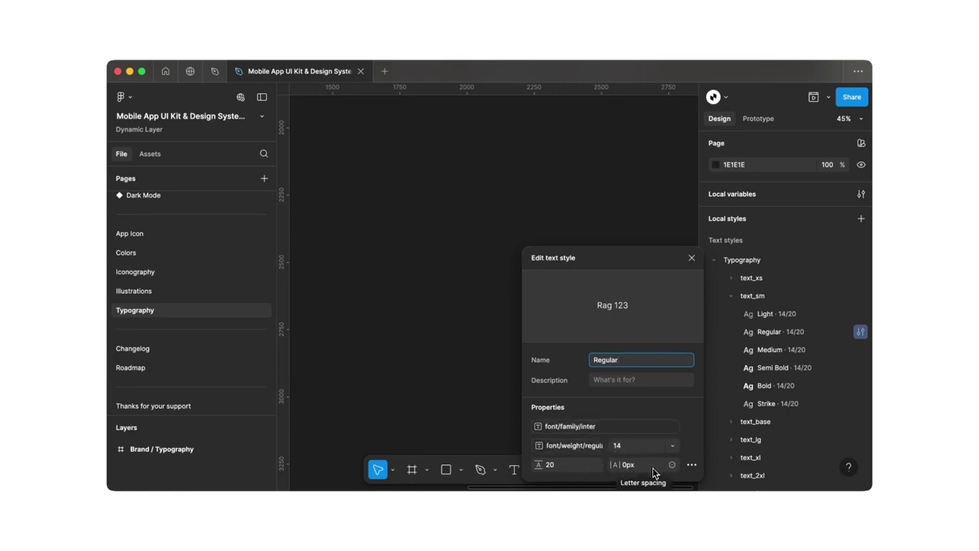
pyautogui.click(692, 260)
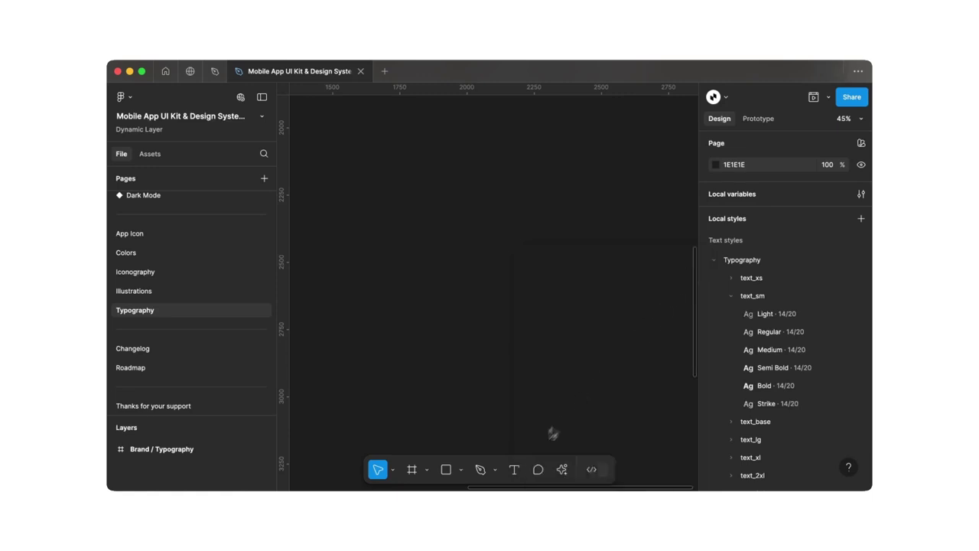
# Step: Add a text layer reading 'text style' on the canvas
pyautogui.click(514, 468)
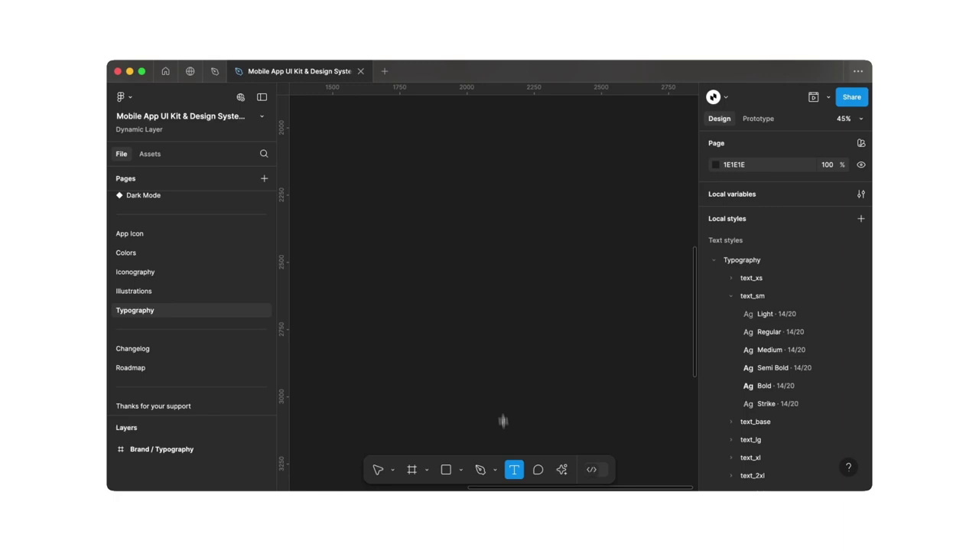
pyautogui.click(486, 273)
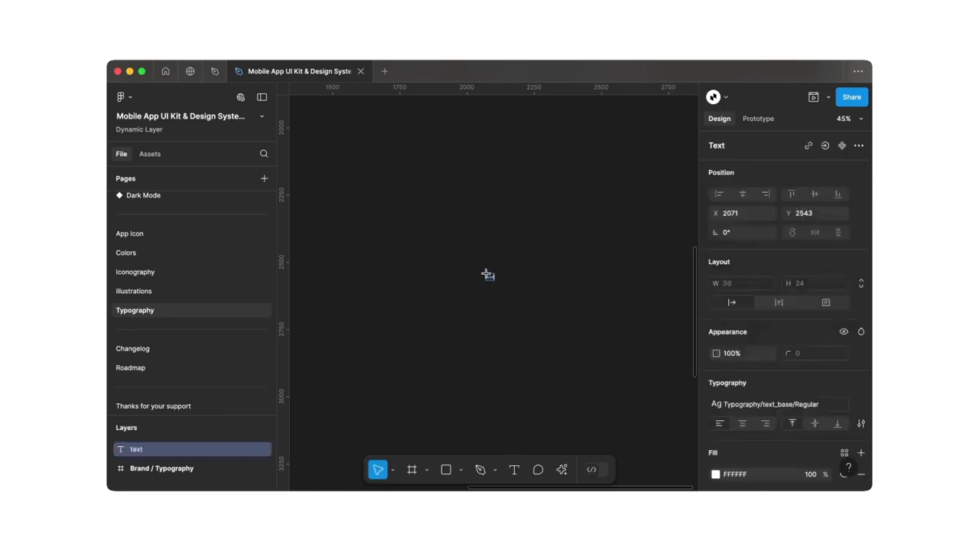
pyautogui.press('Escape')
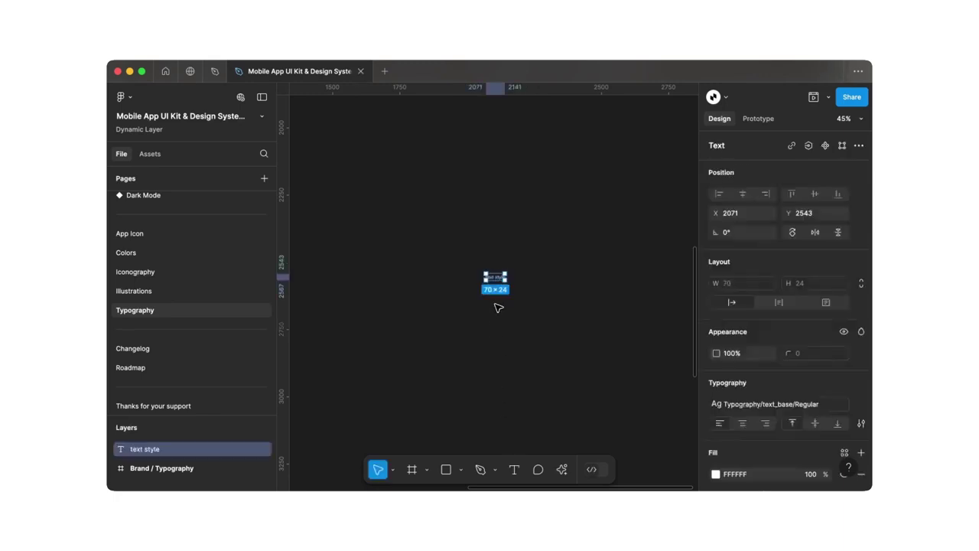
# Step: Try the Semi Bold 18/26 and Bold text_xl styles on the text
pyautogui.scroll(5, 500, 302)
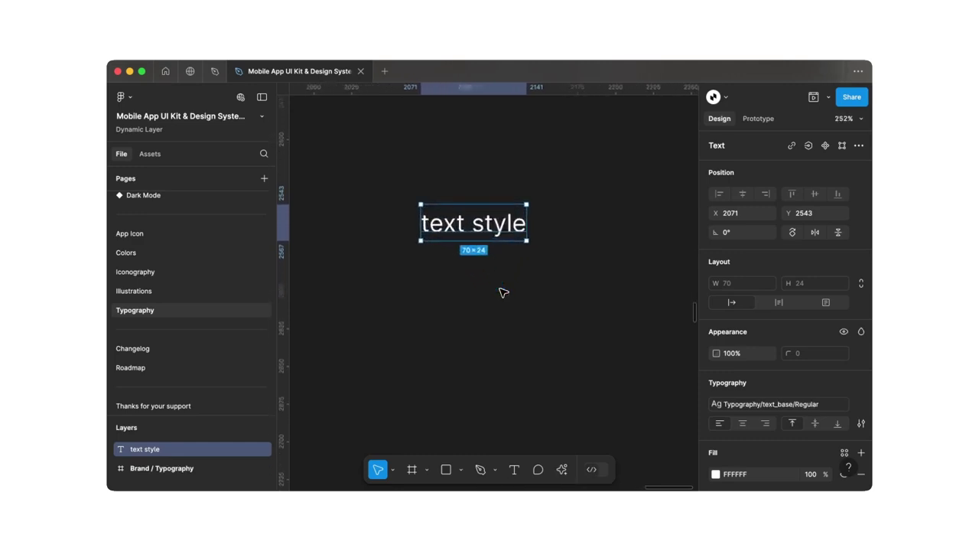
pyautogui.scroll(-2, 750, 383)
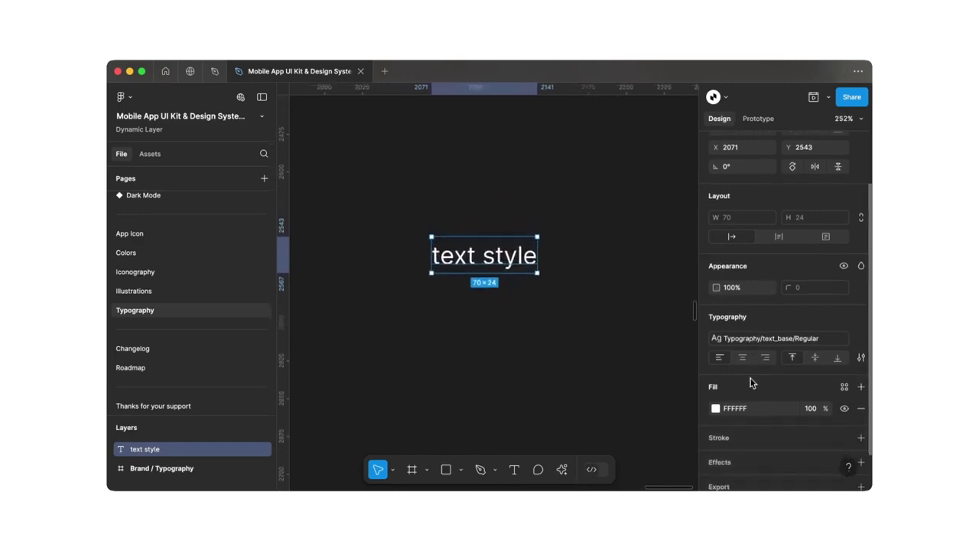
pyautogui.click(771, 339)
pyautogui.scroll(-5, 771, 372)
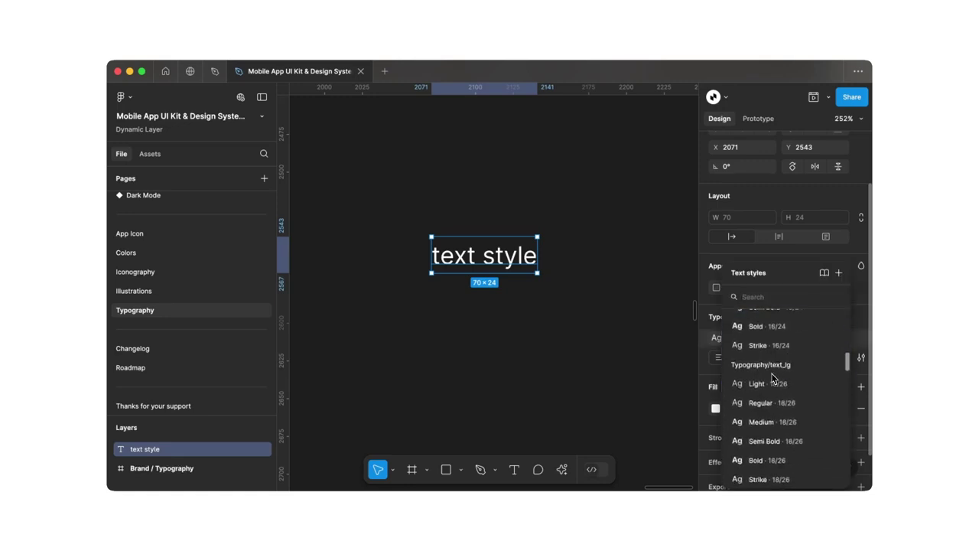
pyautogui.click(775, 373)
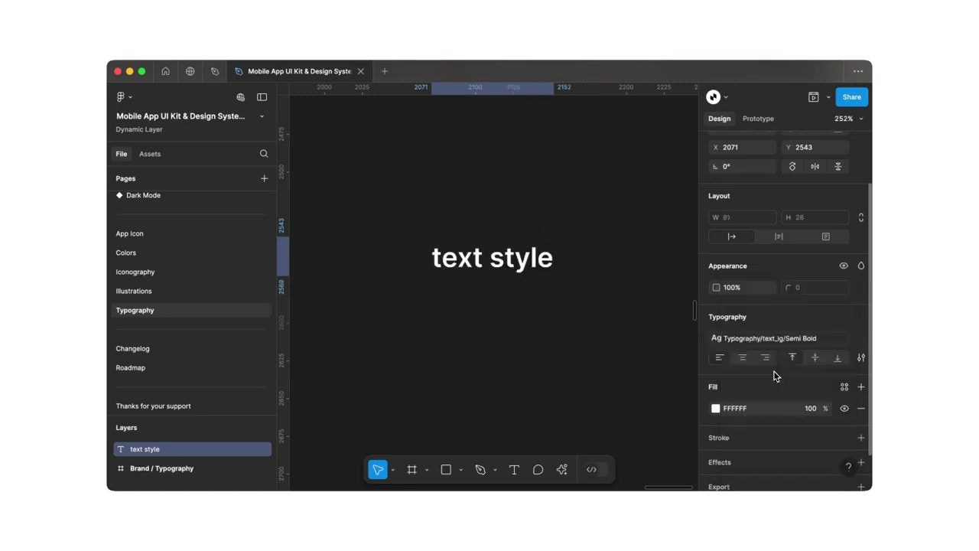
pyautogui.click(777, 338)
pyautogui.scroll(-2, 777, 369)
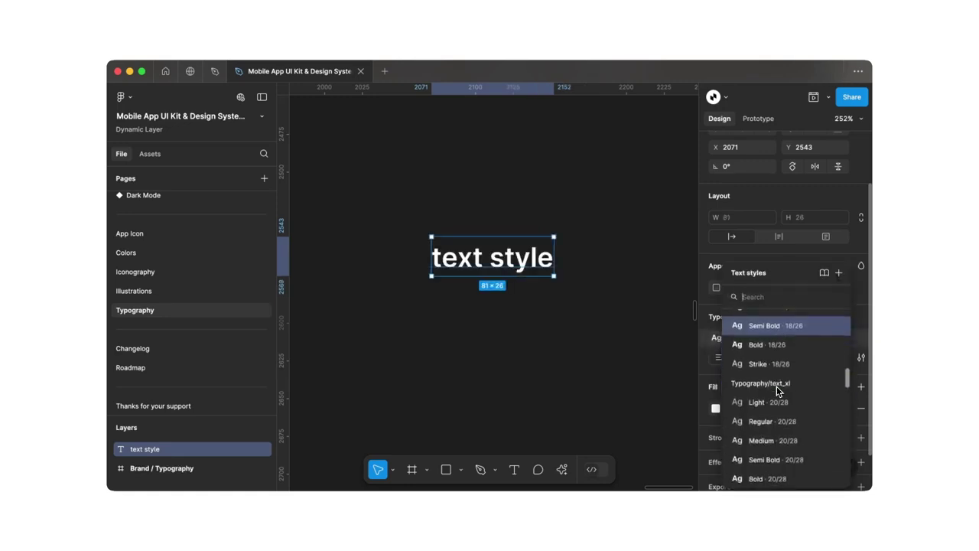
pyautogui.scroll(2, 776, 387)
pyautogui.click(776, 398)
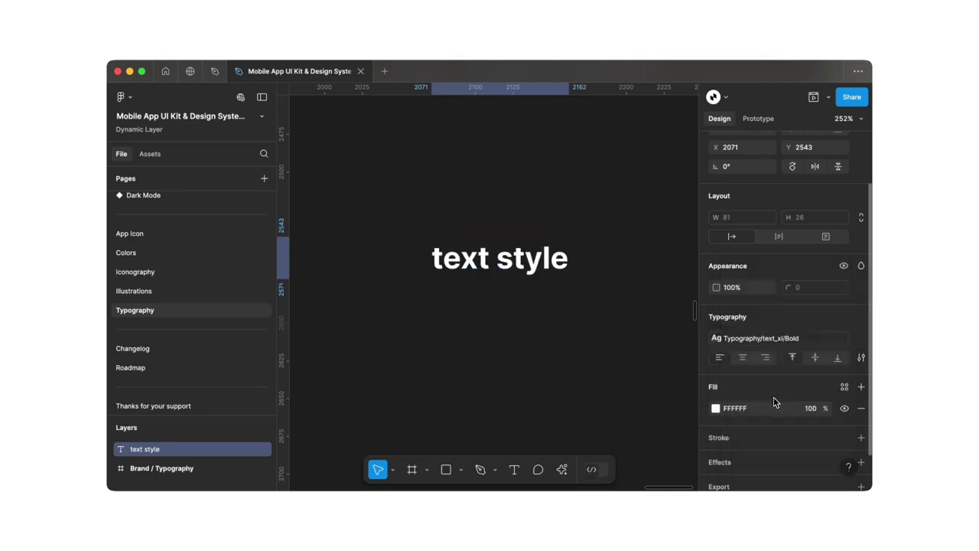
# Step: Revert the text to Typography/text_base/Regular and deselect it
pyautogui.click(777, 338)
pyautogui.scroll(-1, 777, 373)
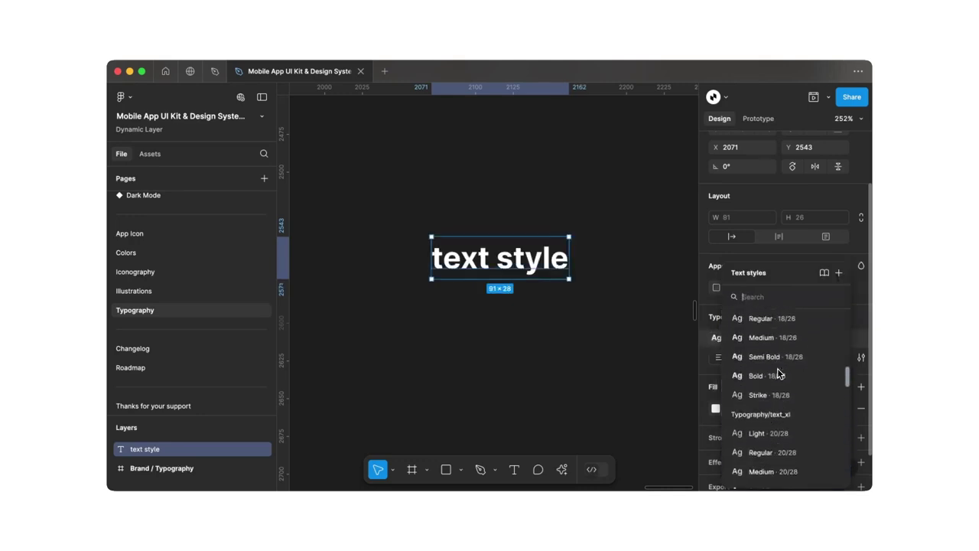
pyautogui.scroll(-2, 777, 368)
pyautogui.scroll(6, 777, 368)
pyautogui.click(776, 373)
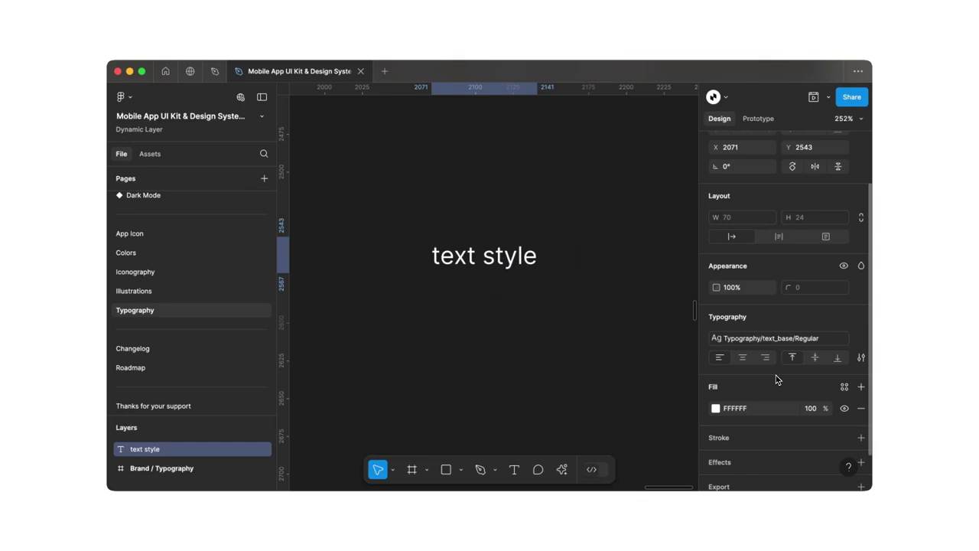
pyautogui.scroll(2, 776, 380)
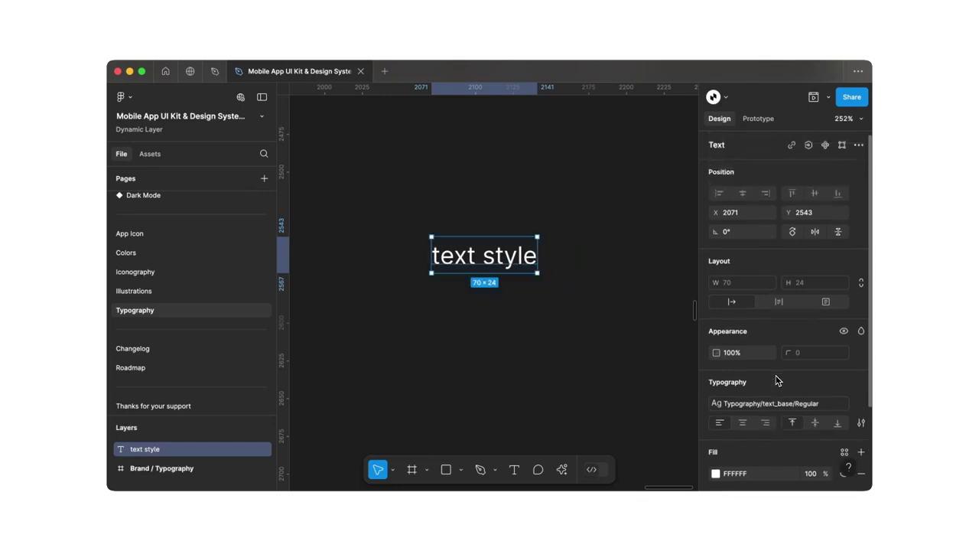
pyautogui.click(602, 270)
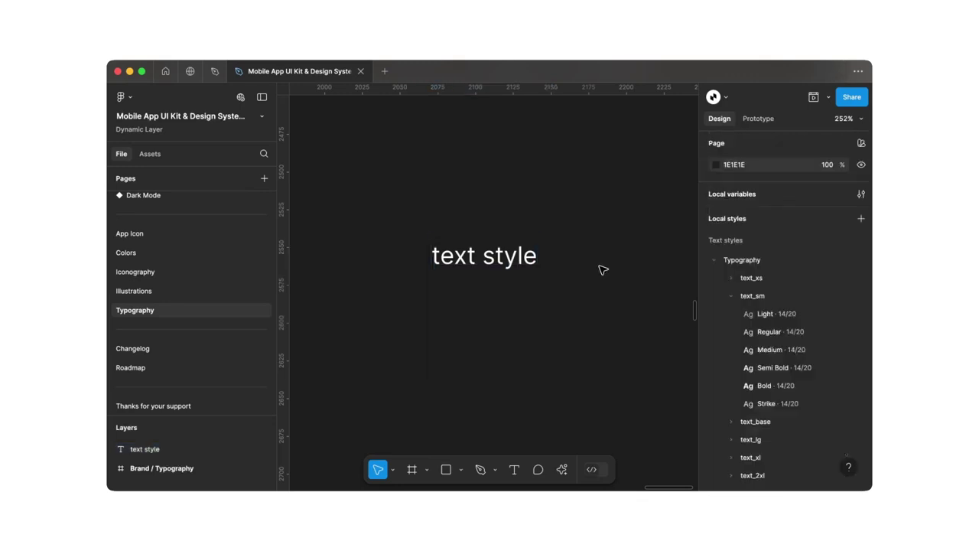
# Step: Review the 34 Typography font variables, then pick the Rectangle tool
pyautogui.click(862, 196)
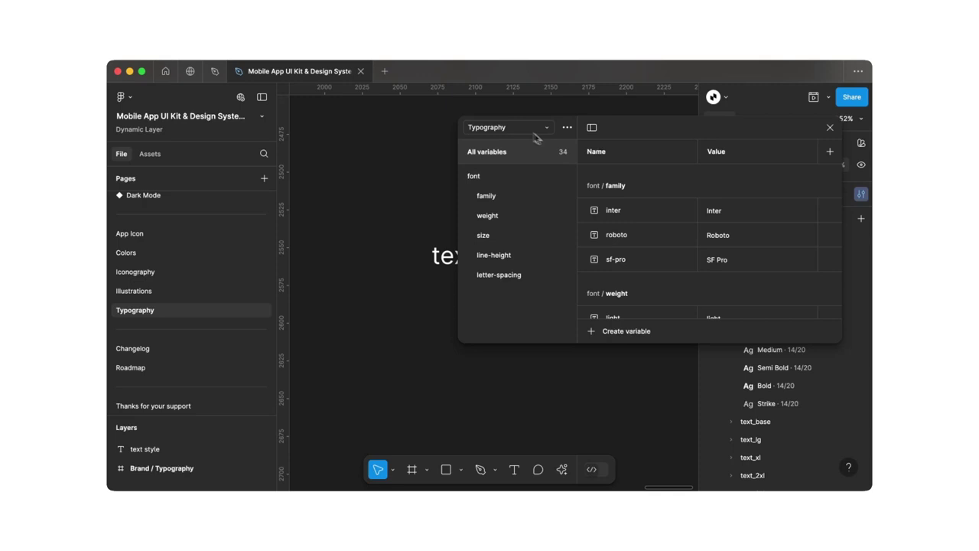
pyautogui.scroll(-6, 671, 243)
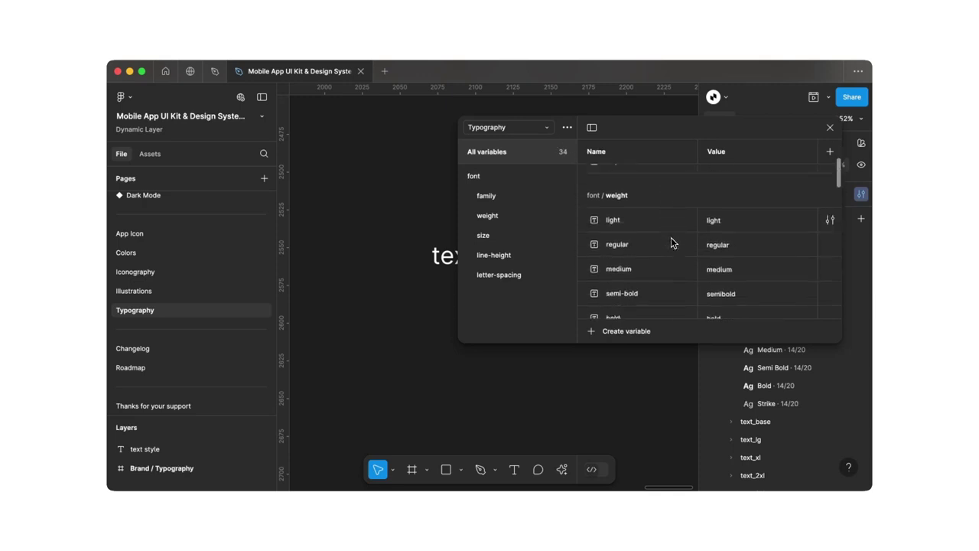
pyautogui.scroll(-5, 671, 243)
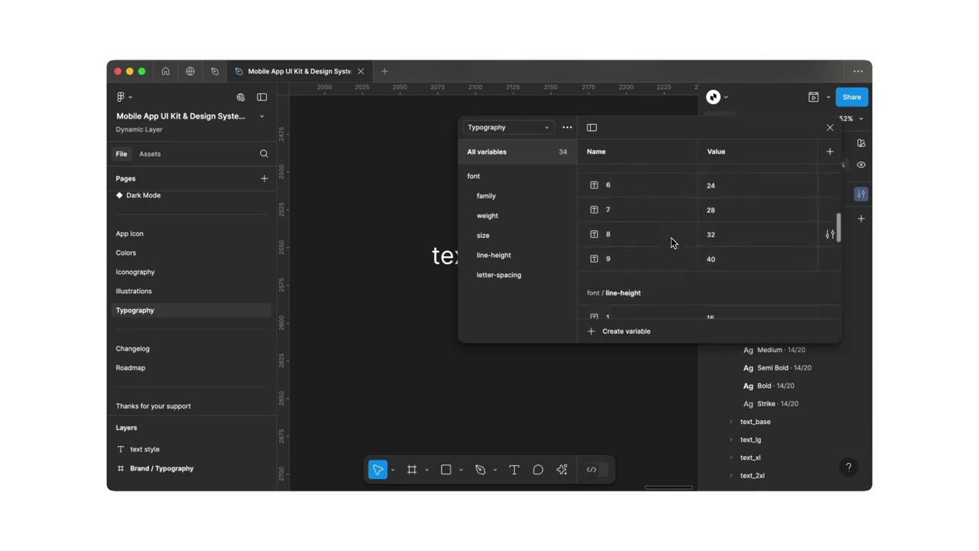
pyautogui.scroll(2, 672, 242)
pyautogui.scroll(-2, 672, 243)
pyautogui.scroll(-5, 671, 243)
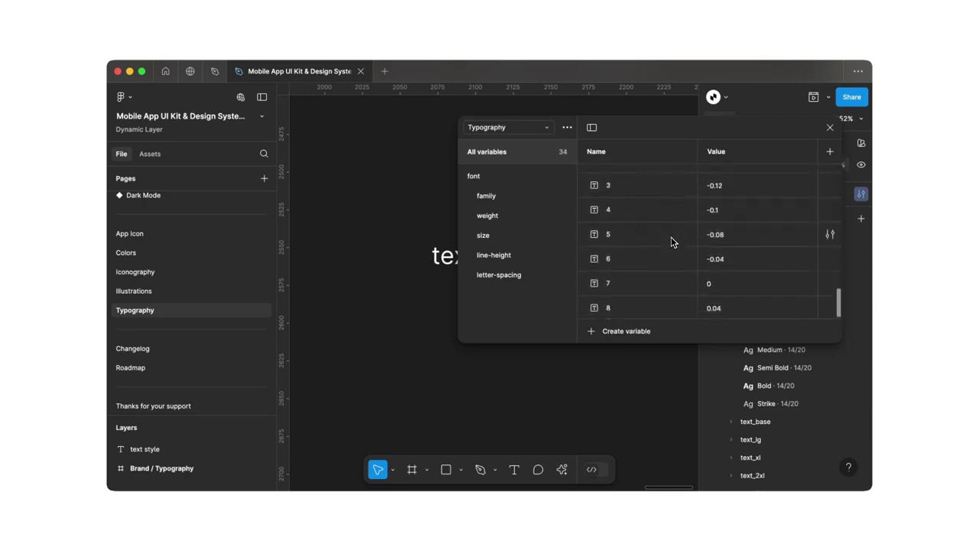
pyautogui.scroll(3, 672, 242)
pyautogui.scroll(10, 671, 241)
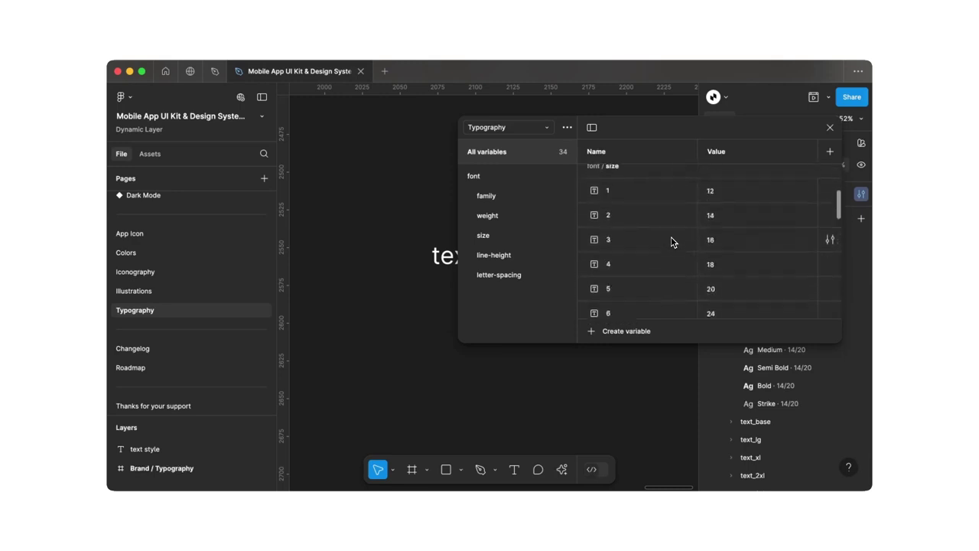
pyautogui.scroll(3, 671, 242)
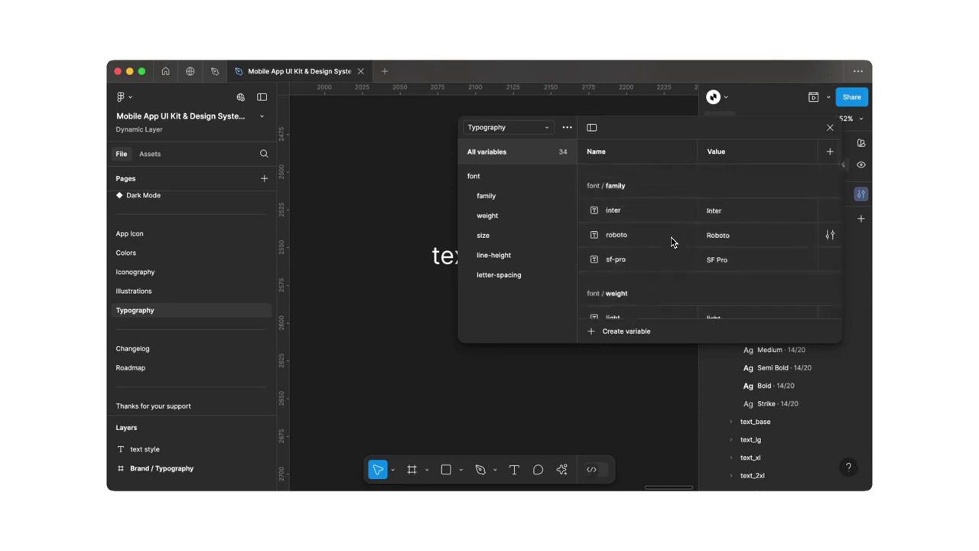
pyautogui.click(829, 128)
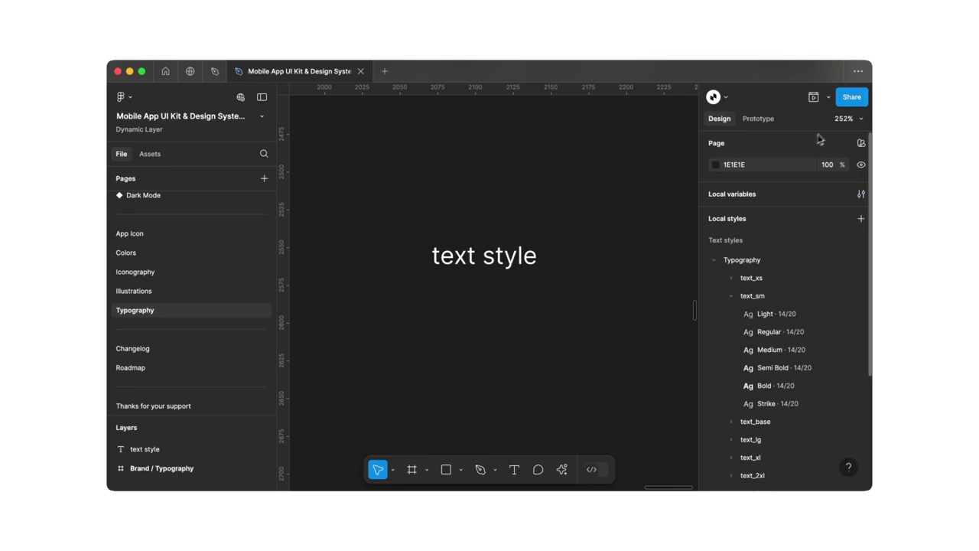
pyautogui.click(446, 470)
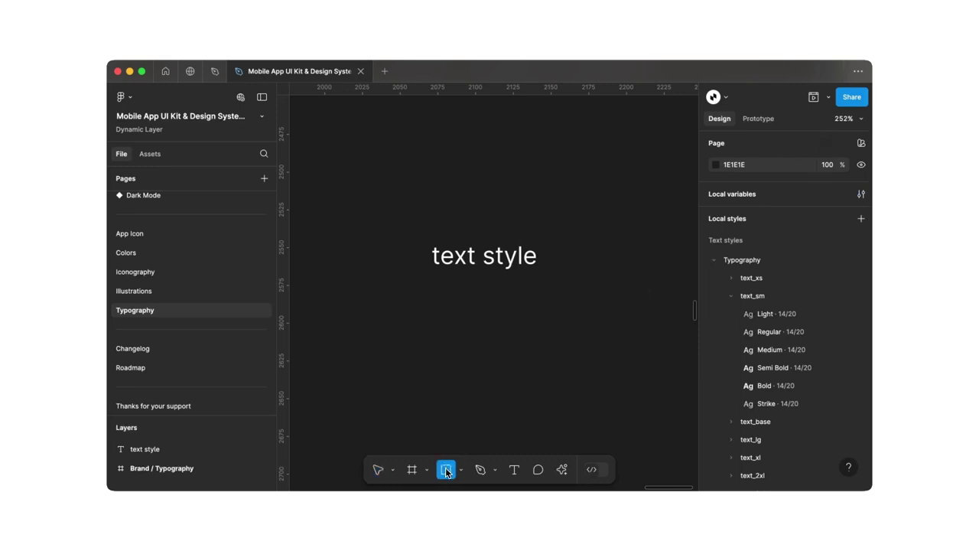
# Step: Place a 100×100 rectangle beside the text and fill it with the red/red-500 library colour
pyautogui.click(626, 279)
pyautogui.hscroll(3, 625, 279)
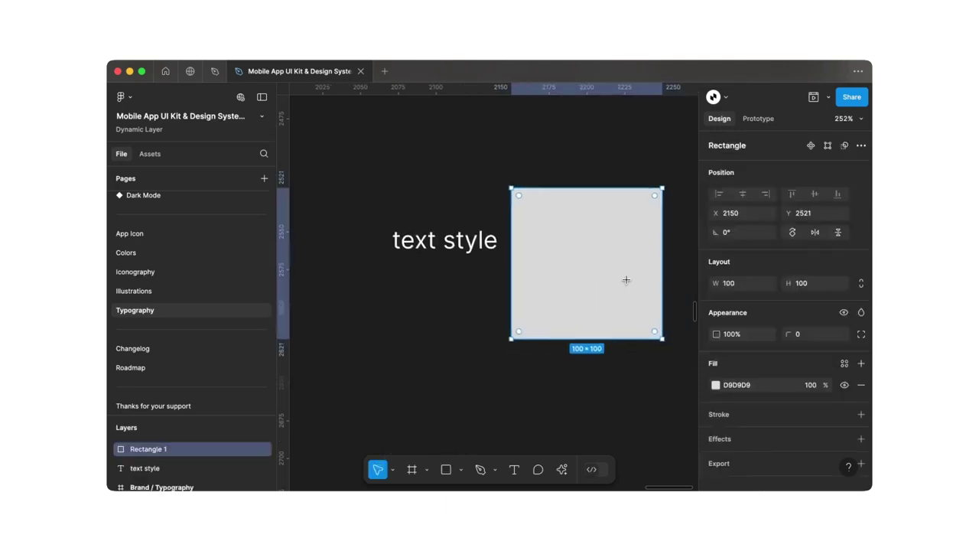
pyautogui.hscroll(2, 626, 280)
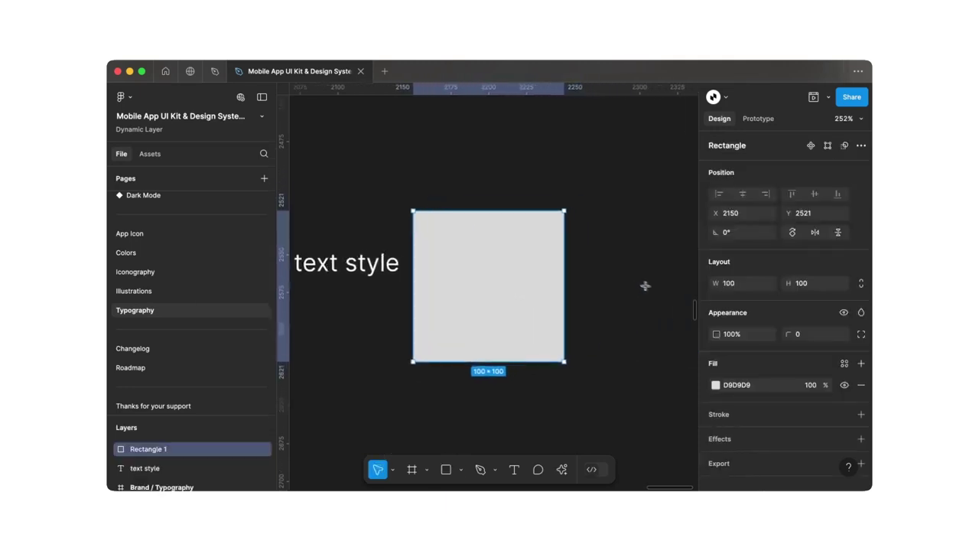
pyautogui.click(845, 364)
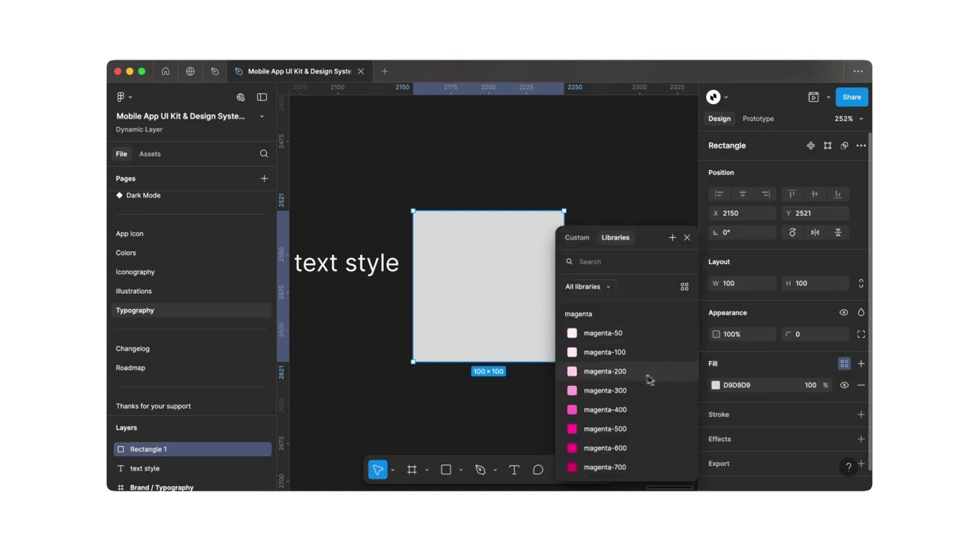
pyautogui.scroll(-3, 632, 378)
pyautogui.scroll(-15, 632, 378)
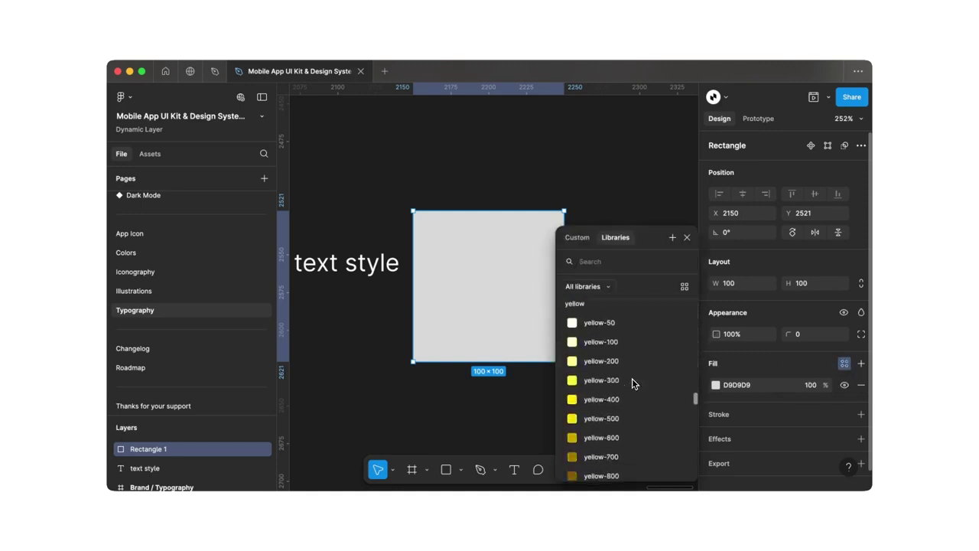
pyautogui.scroll(-4, 631, 377)
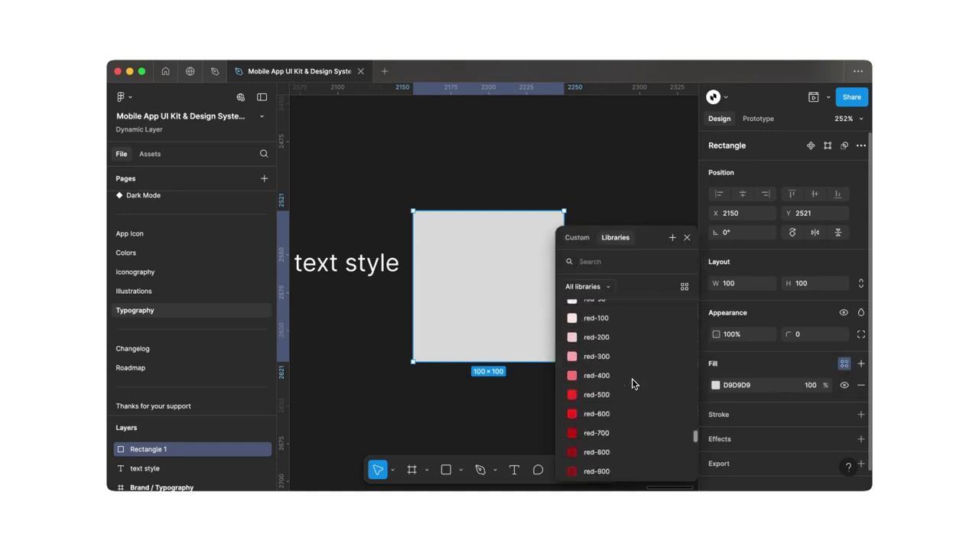
pyautogui.click(629, 397)
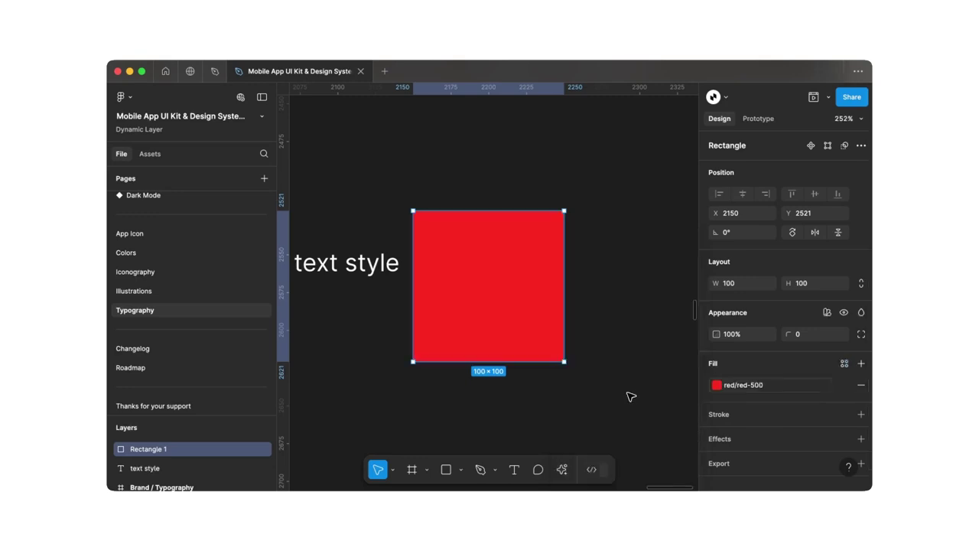
# Step: In Local variables, confirm the Colors collection's red-500 is still FF2C20, then close the picker unchanged
pyautogui.click(631, 396)
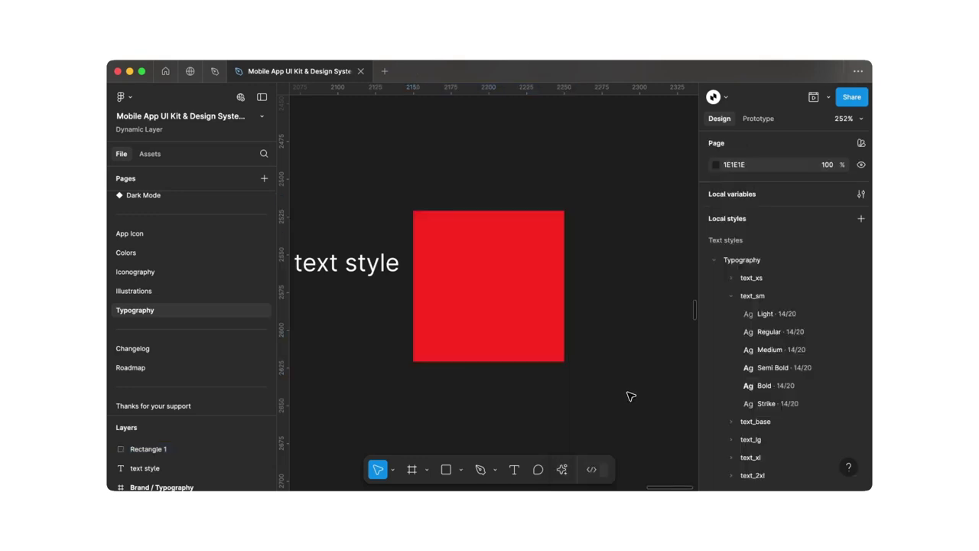
pyautogui.click(859, 195)
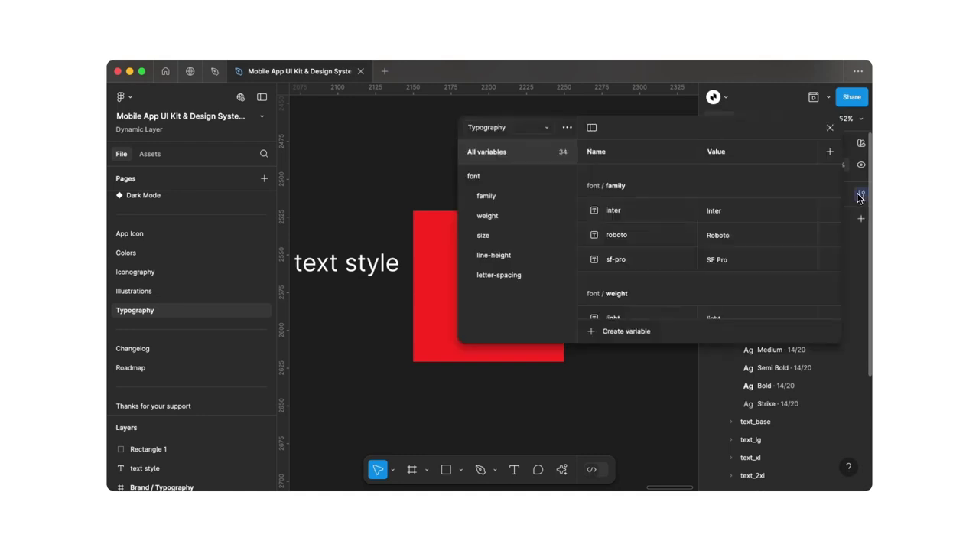
pyautogui.click(545, 128)
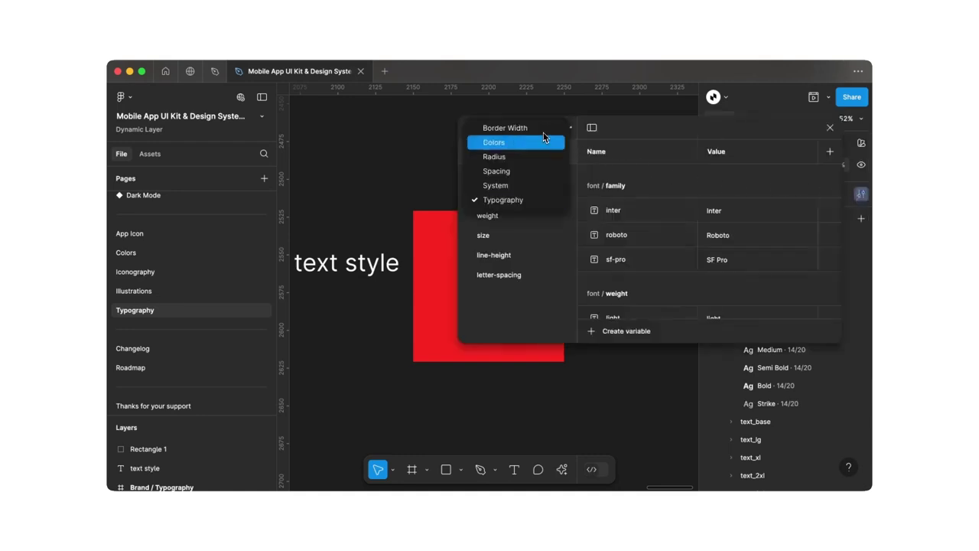
pyautogui.click(528, 144)
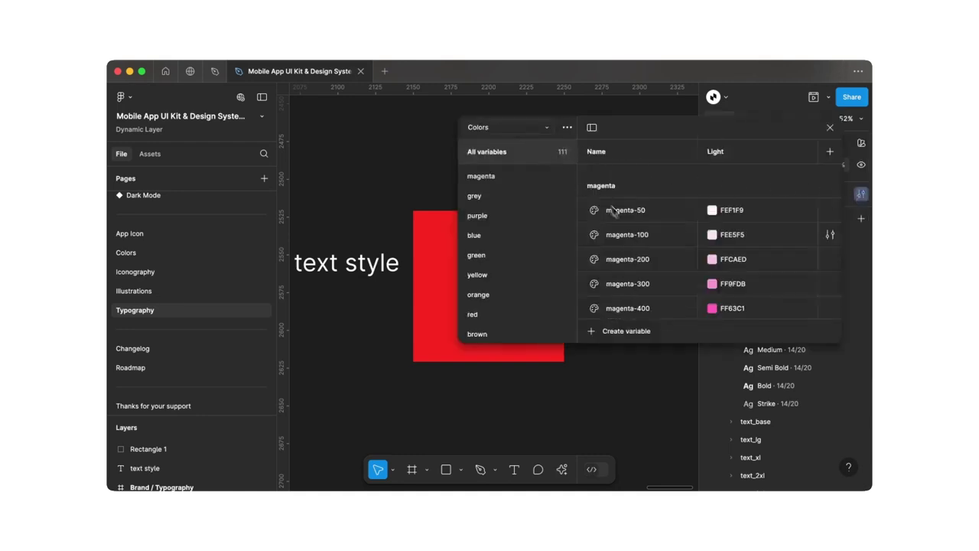
pyautogui.scroll(-10, 649, 266)
pyautogui.scroll(-15, 651, 269)
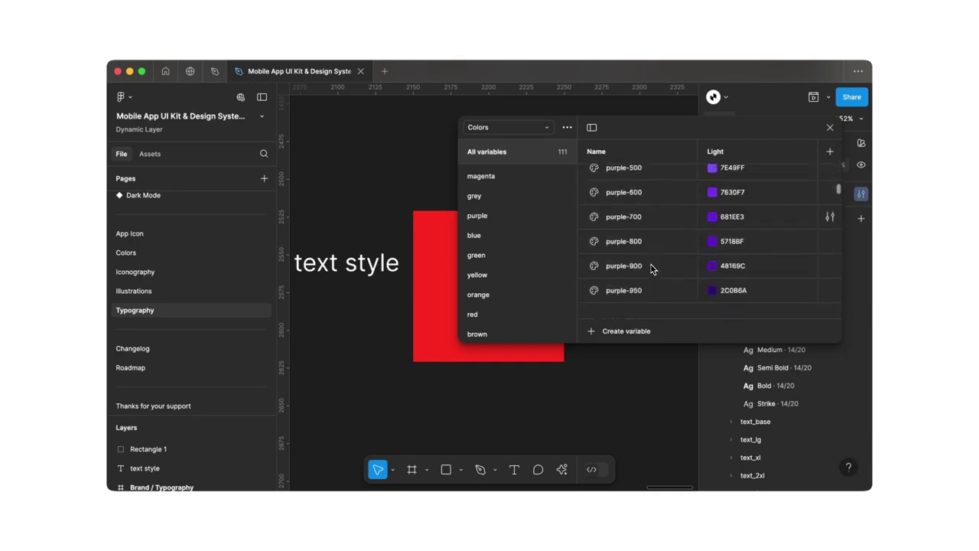
pyautogui.scroll(-10, 651, 269)
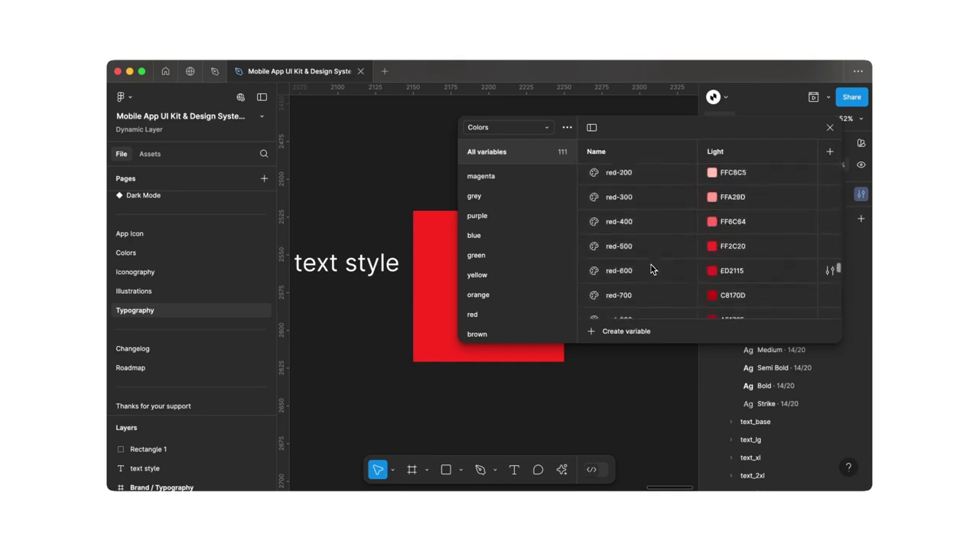
pyautogui.click(712, 245)
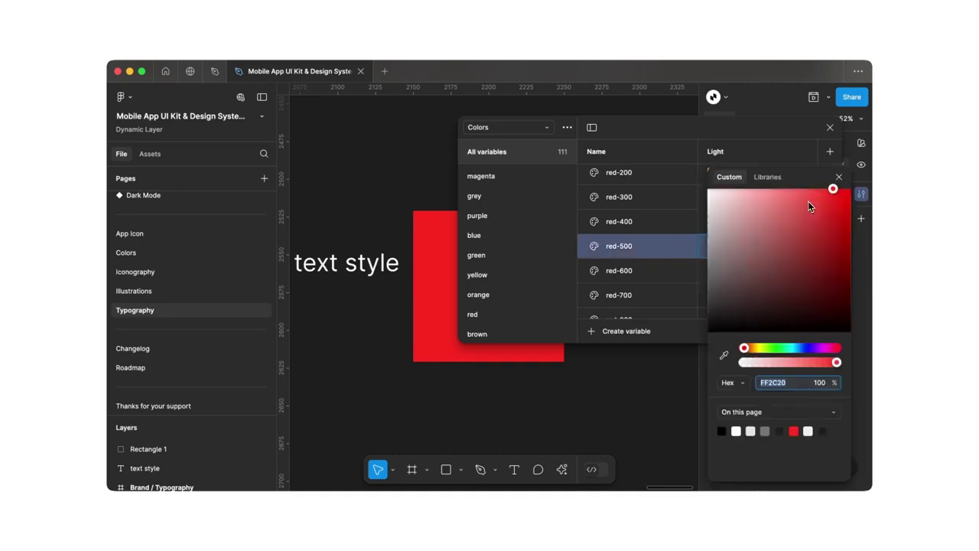
pyautogui.click(838, 177)
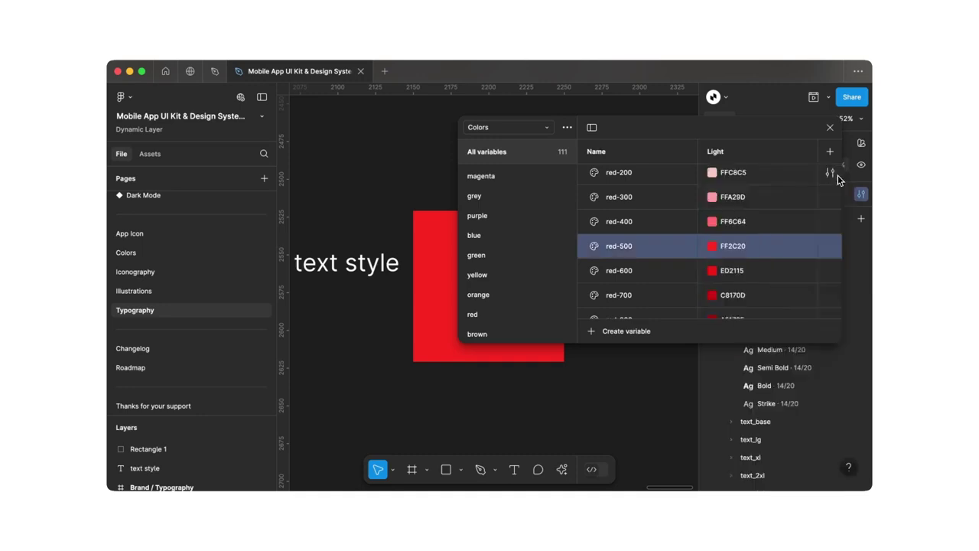
# Step: Bind the red rectangle's corner radius to the rounded_xl variable (16), found by searching 'round'
pyautogui.click(831, 128)
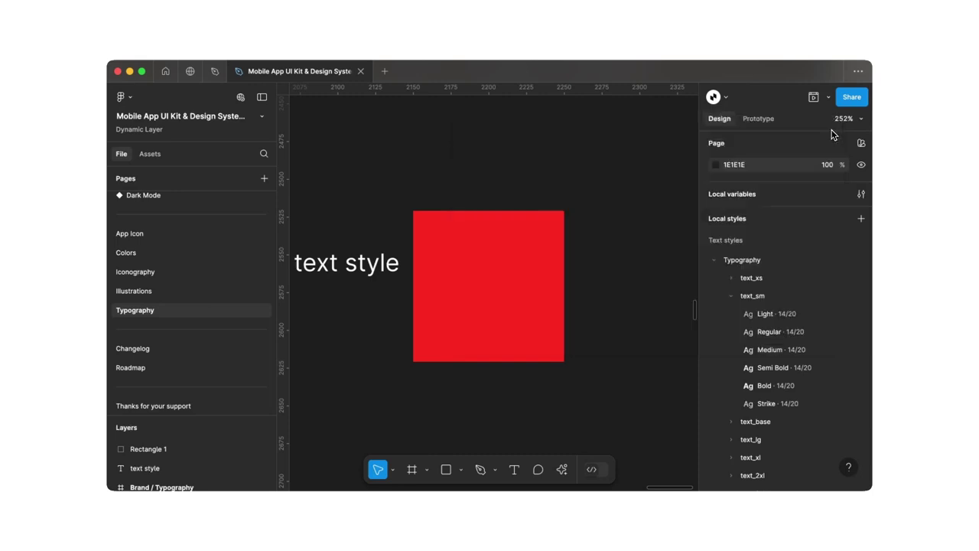
pyautogui.click(549, 251)
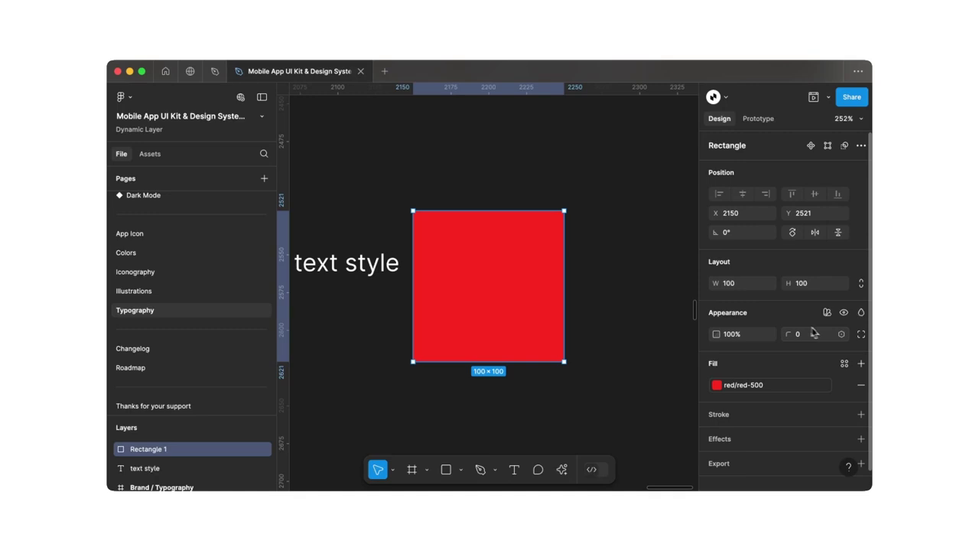
pyautogui.click(839, 334)
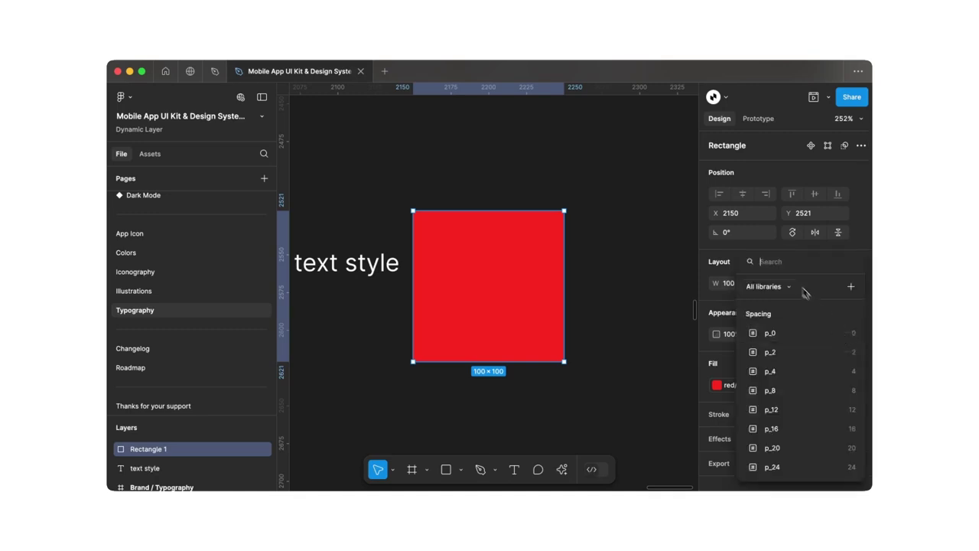
pyautogui.write('rfo')
pyautogui.press('BackSpace')
pyautogui.press('BackSpace')
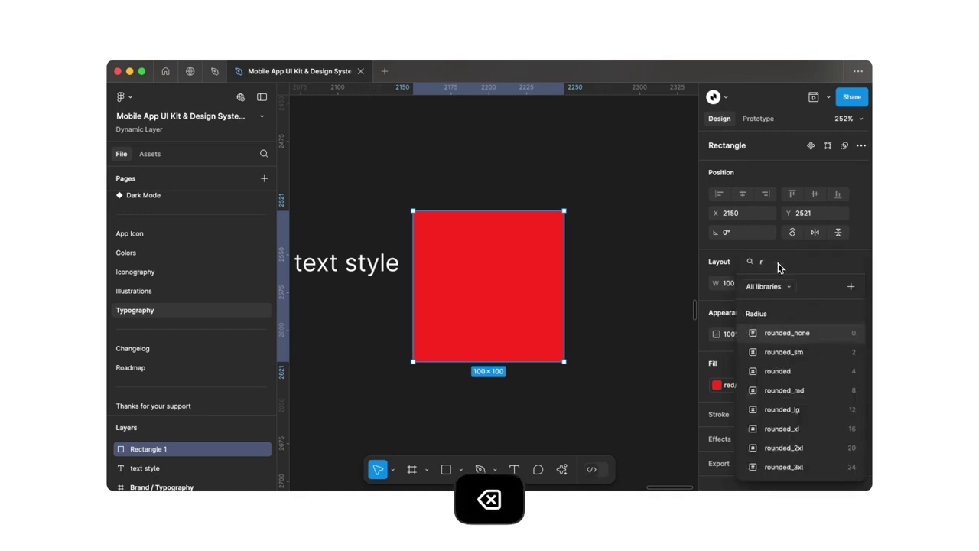
pyautogui.write('ound')
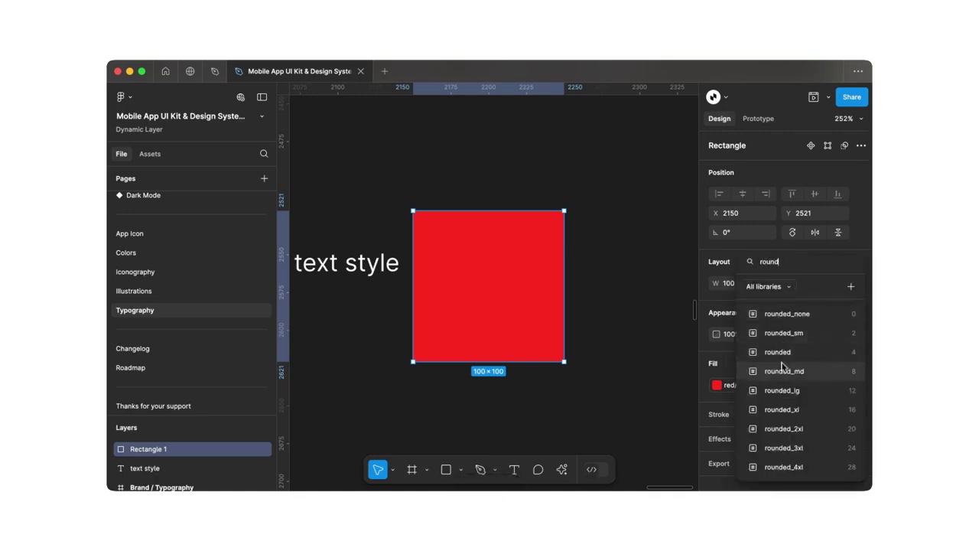
pyautogui.click(782, 409)
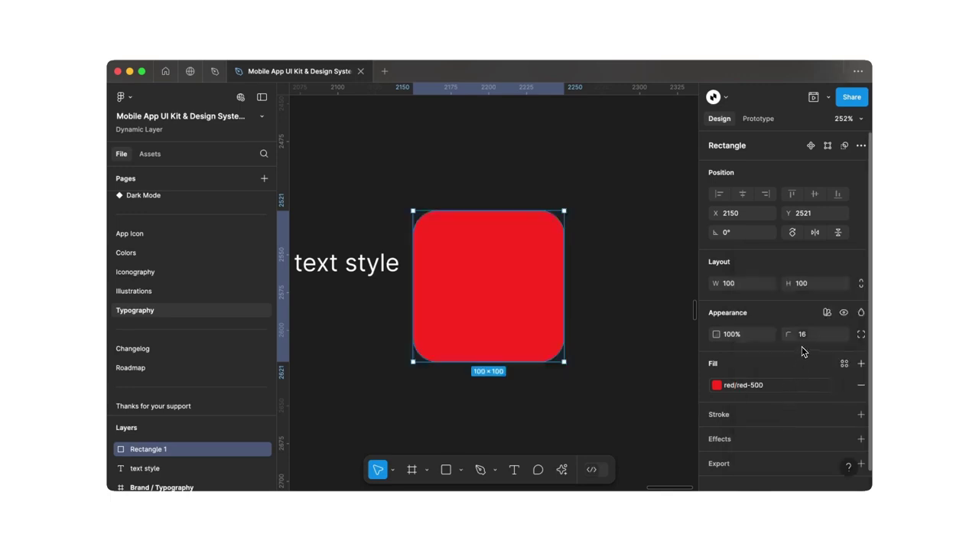
# Step: Duplicate the rounded rectangle to the right and wrap both in an auto-layout frame
pyautogui.hscroll(2, 517, 311)
pyautogui.press('super+c')
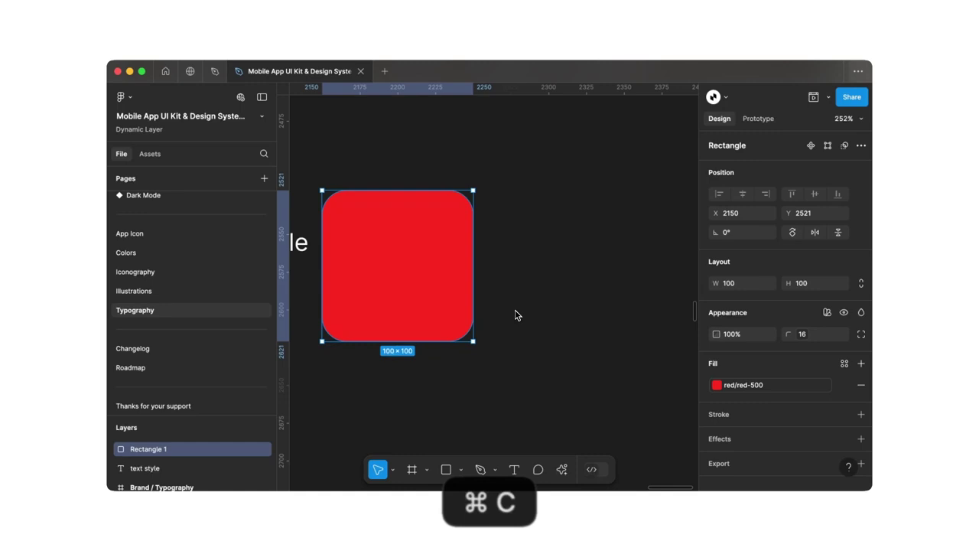
pyautogui.press('super+v')
pyautogui.moveTo(406, 275); pyautogui.dragTo(576, 275)
pyautogui.keyDown('shift'); pyautogui.click(437, 265); pyautogui.keyUp('shift')
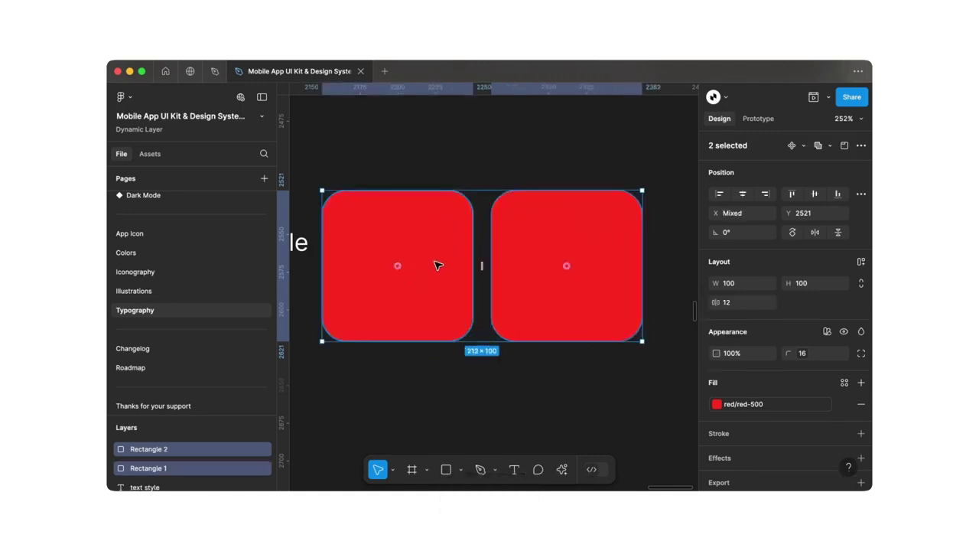
pyautogui.hotkey('shift', 'a')
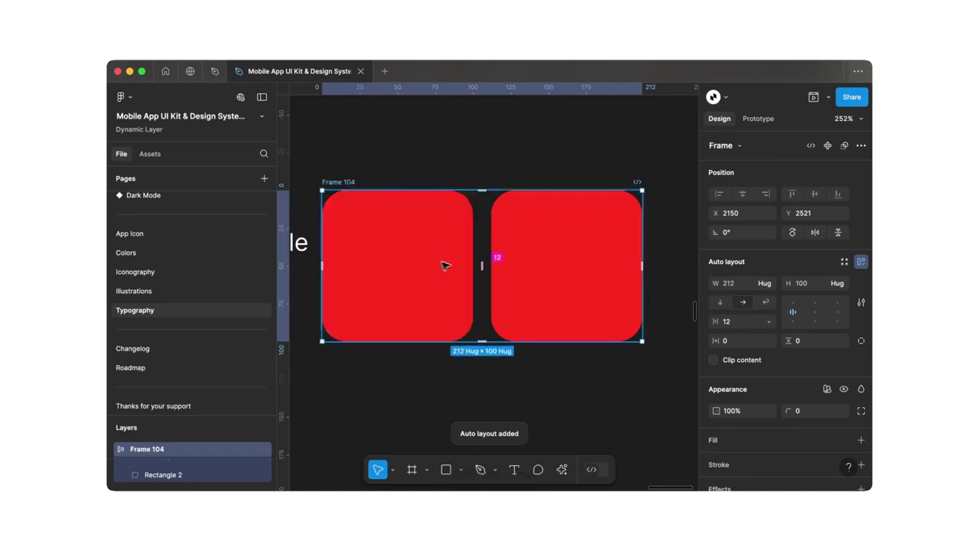
# Step: Set the frame's gap, horizontal padding and vertical padding to the p_16 variable
pyautogui.click(767, 323)
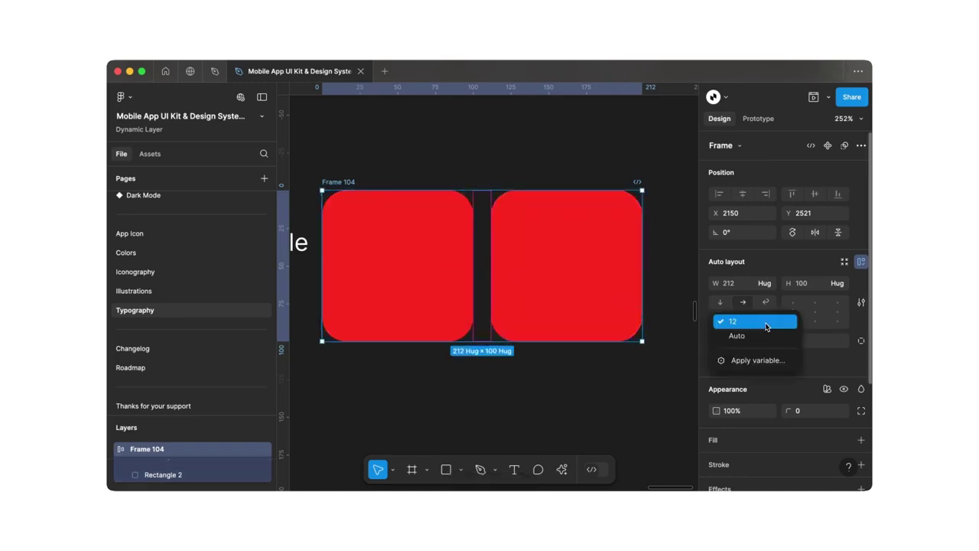
pyautogui.click(758, 360)
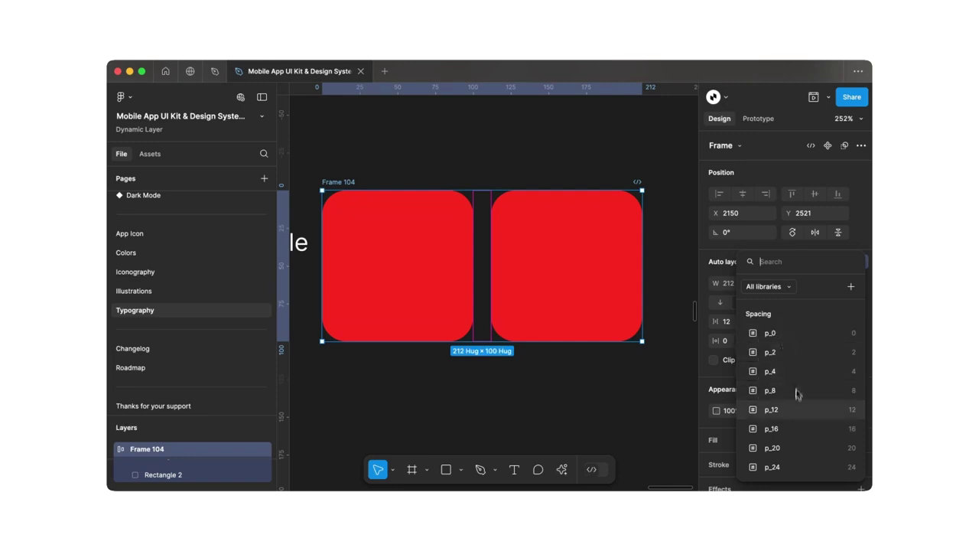
pyautogui.click(770, 428)
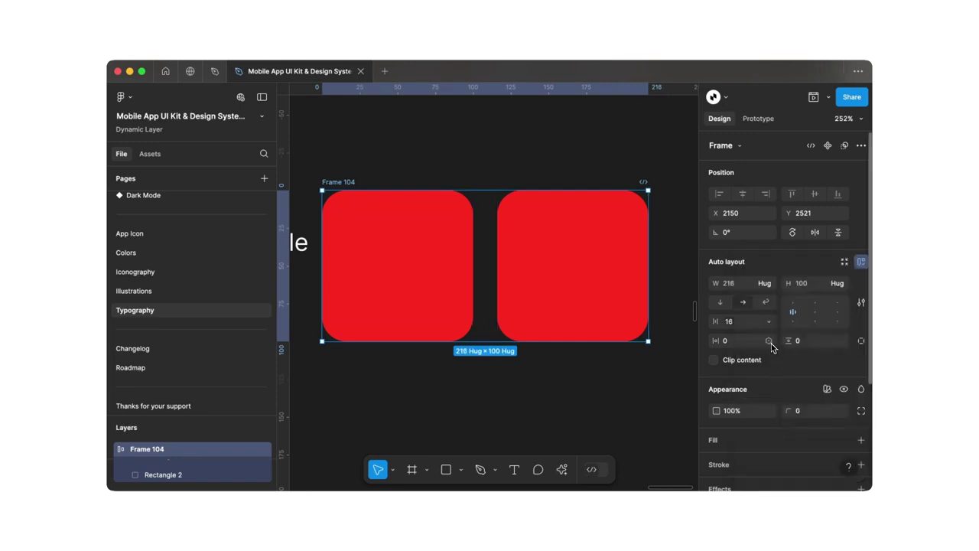
pyautogui.click(769, 343)
pyautogui.click(792, 430)
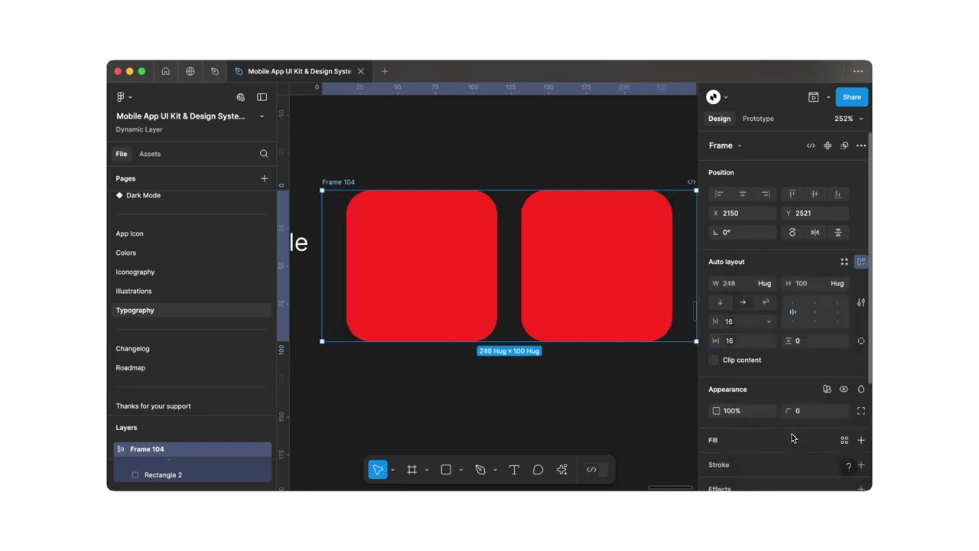
pyautogui.click(841, 343)
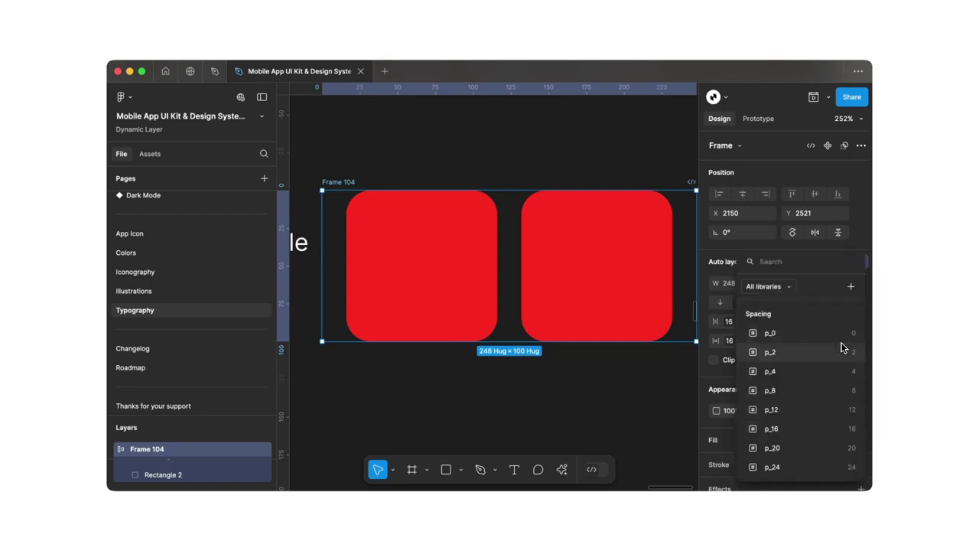
pyautogui.click(799, 430)
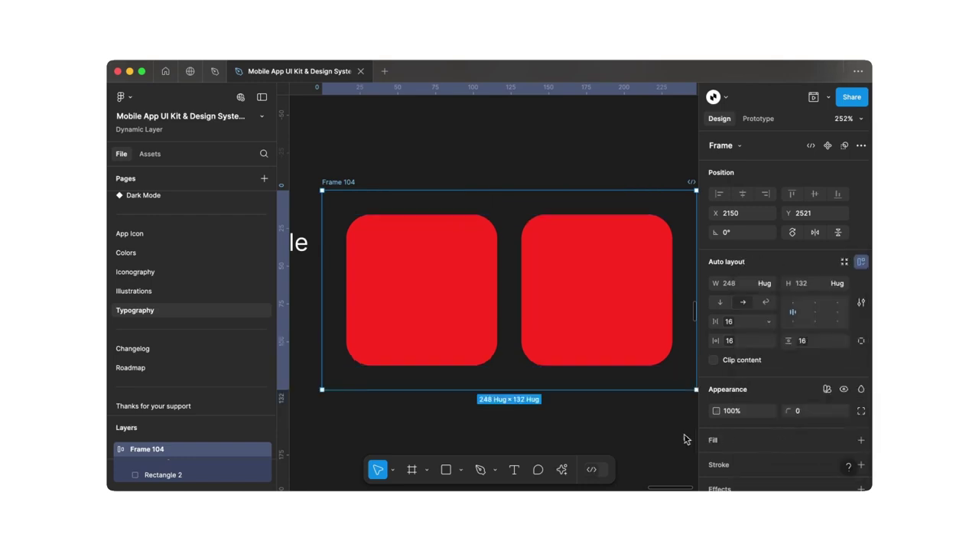
# Step: Give Frame 104 the grey/white library fill style, found by searching 'white'
pyautogui.scroll(-3, 678, 437)
pyautogui.hscroll(2, 678, 439)
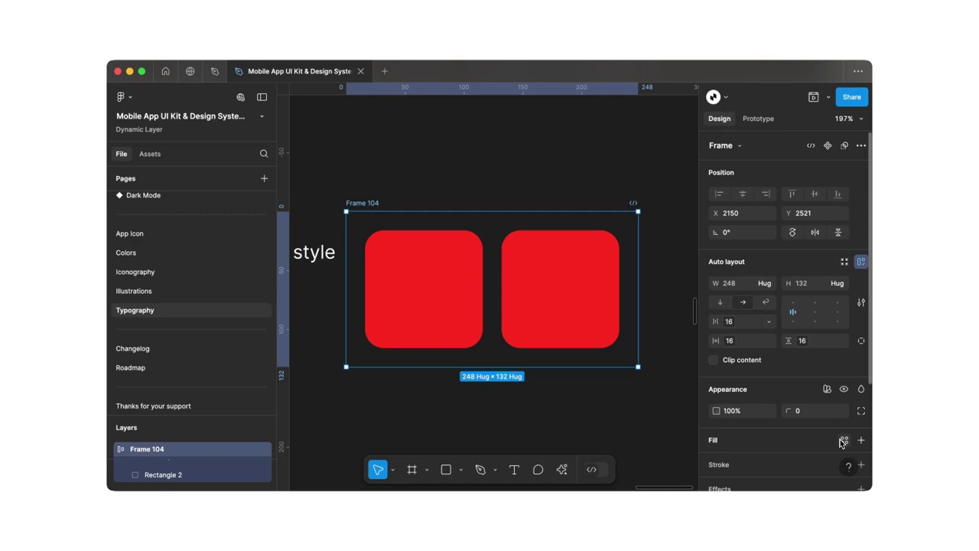
pyautogui.click(843, 440)
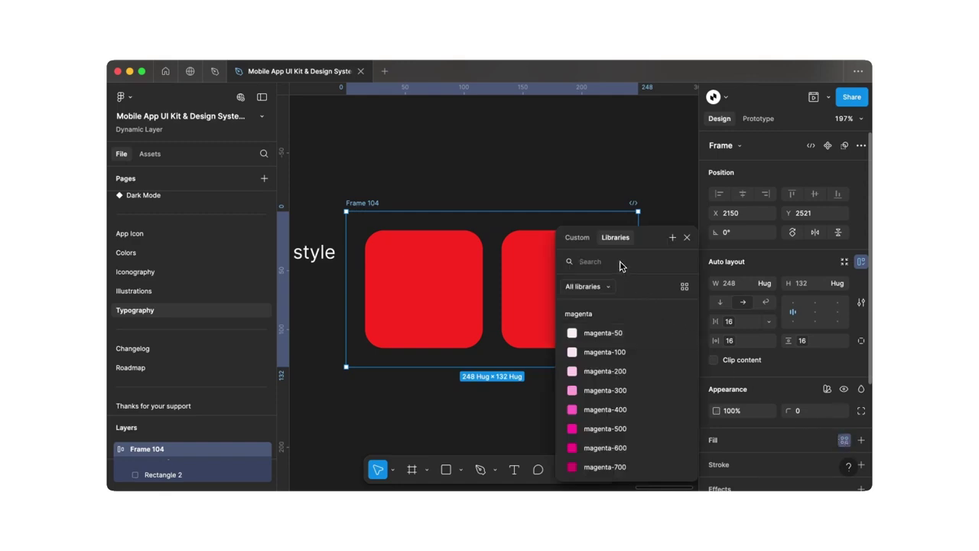
pyautogui.write('white')
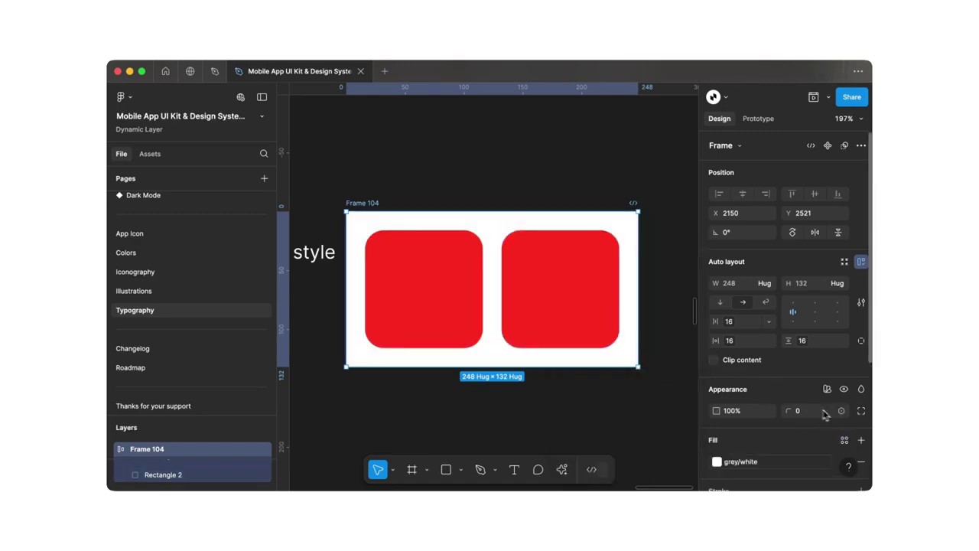
# Step: Bind Frame 104's corner radius to the rounded_3xl variable (24)
pyautogui.click(841, 410)
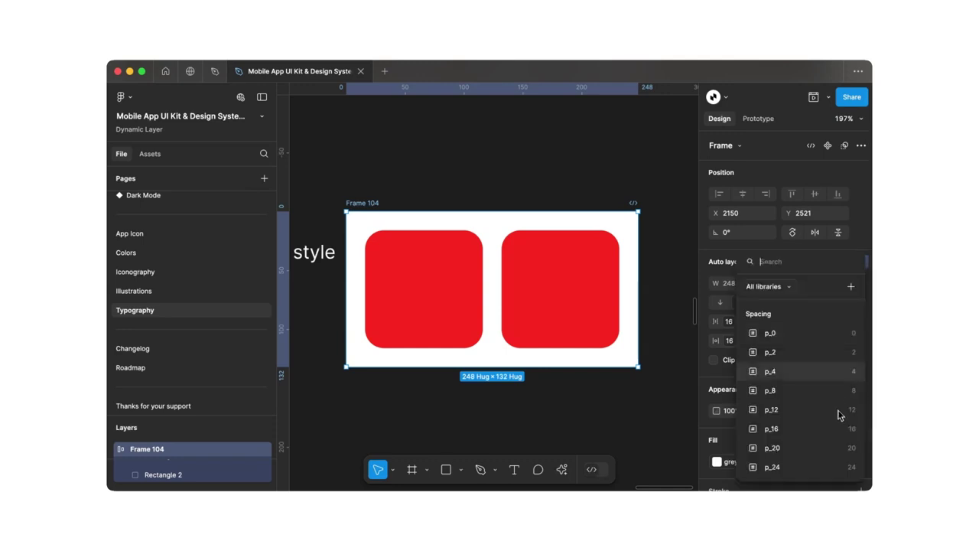
pyautogui.write('round')
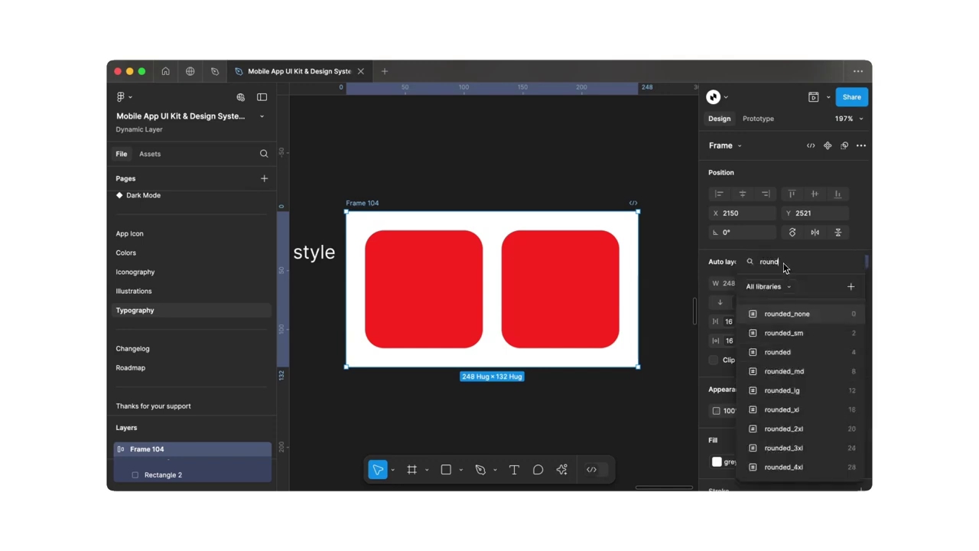
pyautogui.click(781, 445)
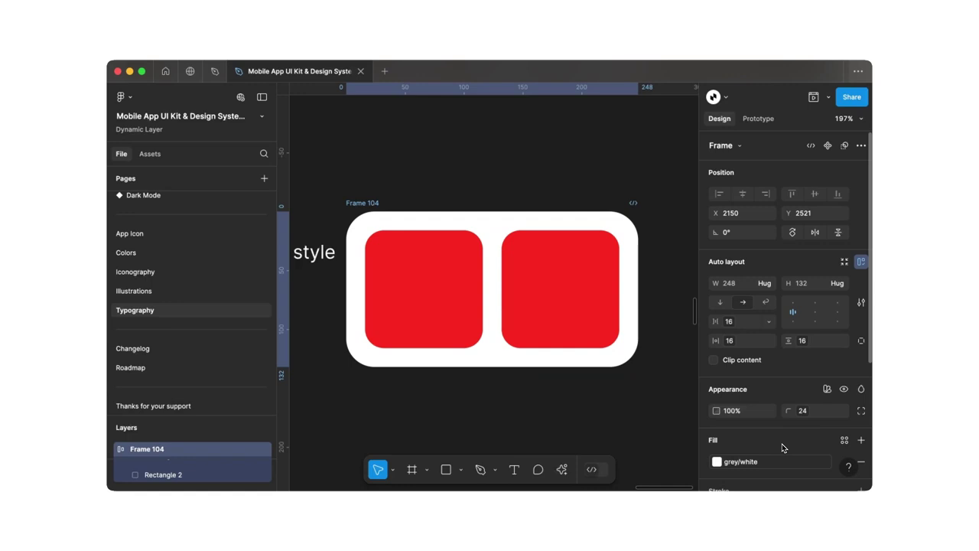